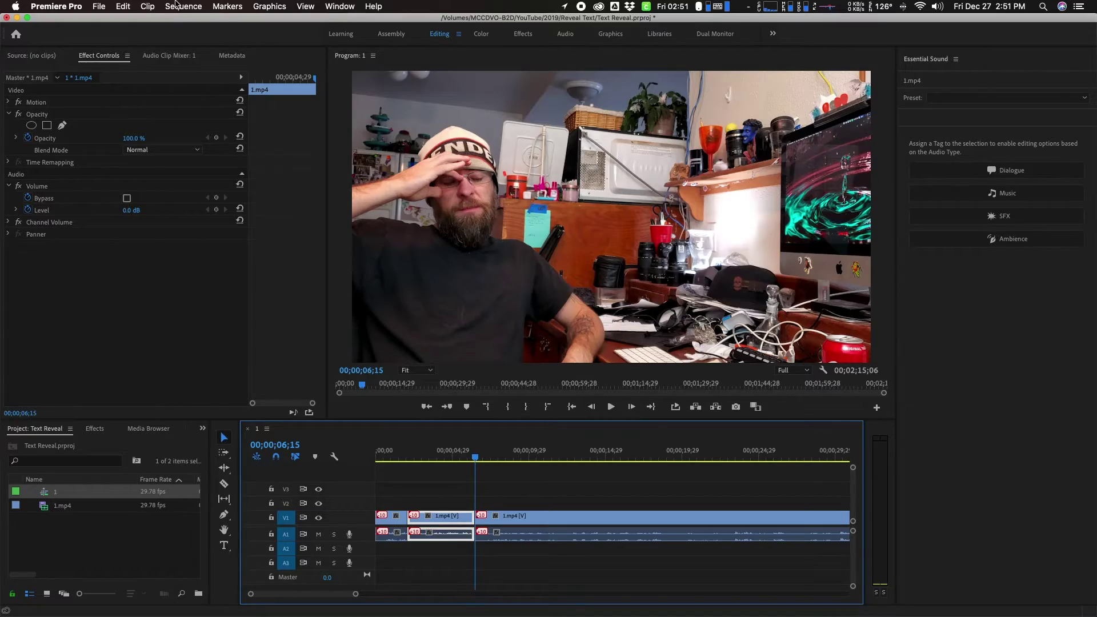
Set the sequence timebase to 23.976 fps and the frame size to 1920 × 1080
{"action": "left_click", "coordinate": [178, 6]}
{"action": "left_click", "coordinate": [193, 22]}
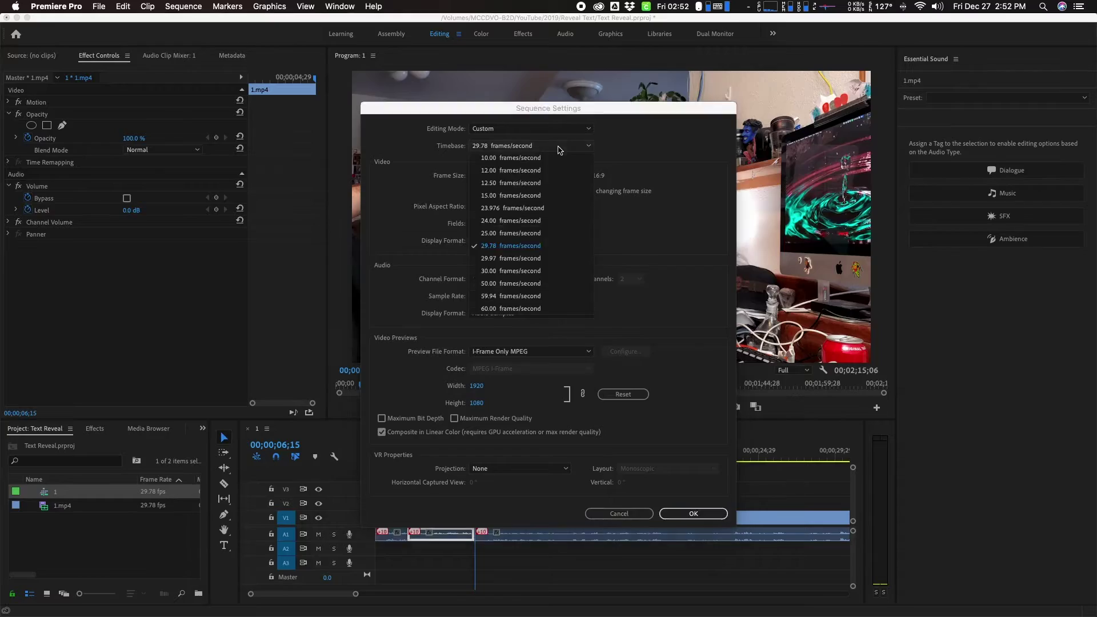
{"action": "left_click", "coordinate": [526, 214]}
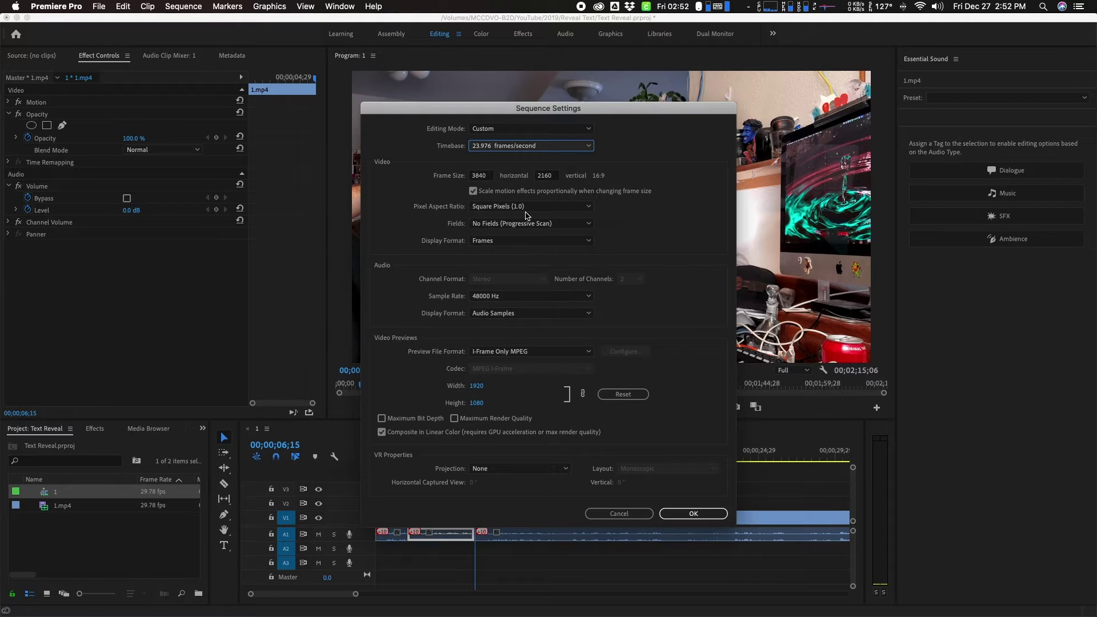
{"action": "double_click", "coordinate": [482, 179]}
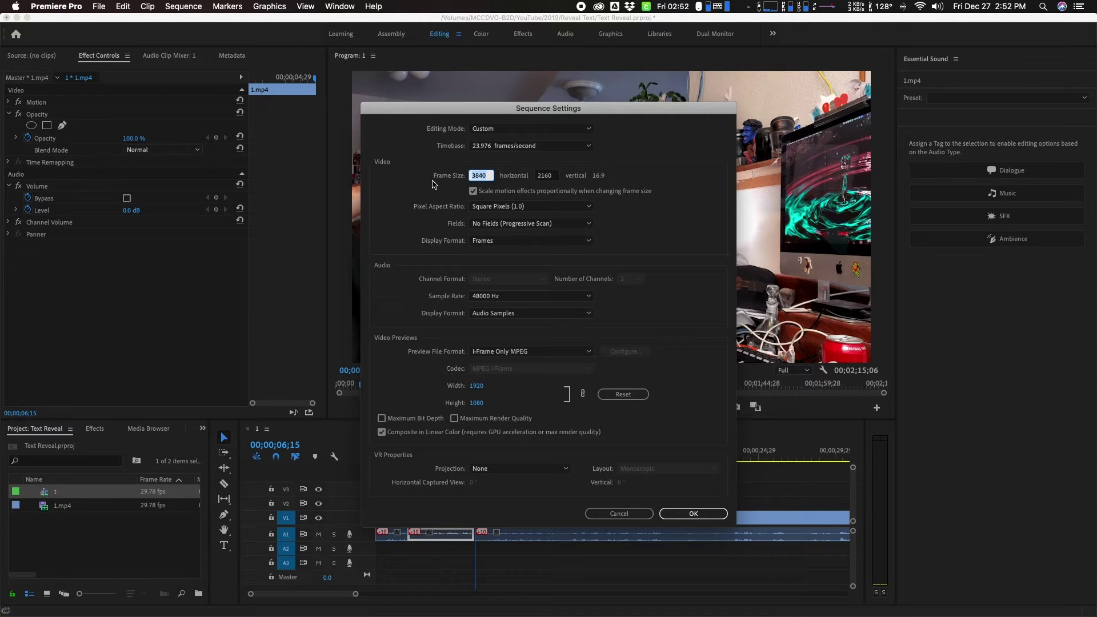
{"action": "type", "text": "1920"}
{"action": "key", "text": "Tab"}
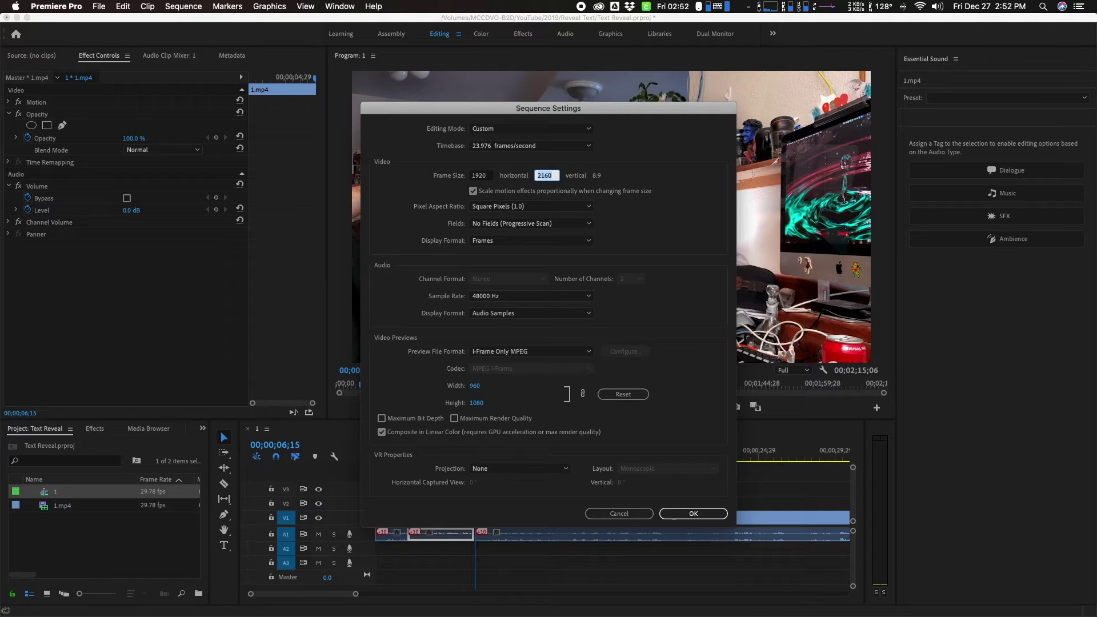
{"action": "type", "text": "10"}
Apply the new sequence settings and scale the middle and third V1 clips to frame size
{"action": "left_click", "coordinate": [689, 514]}
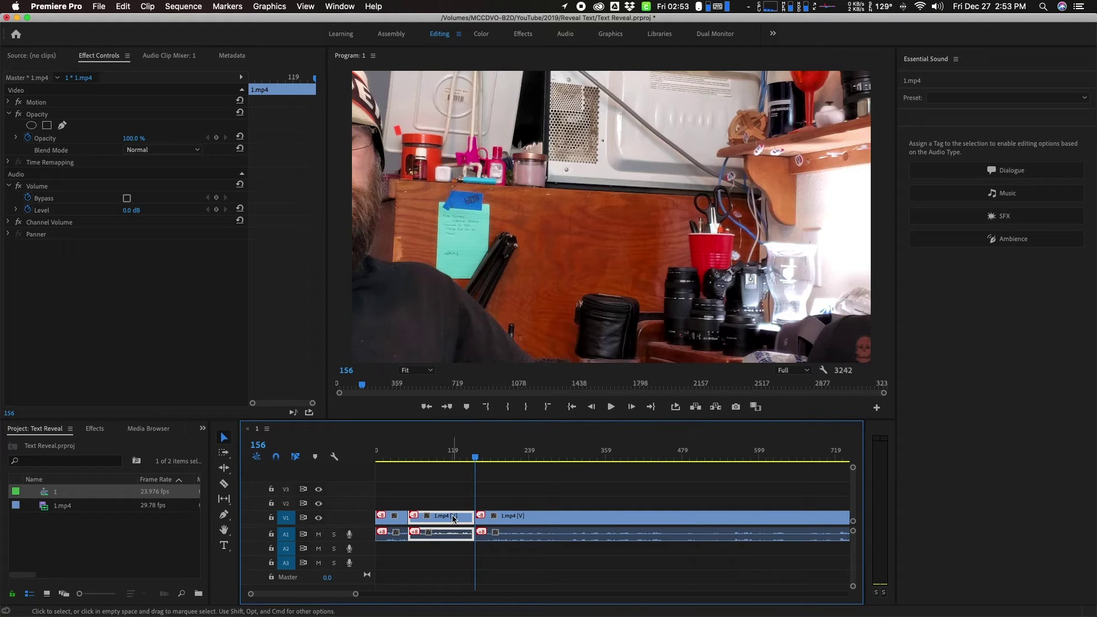
{"action": "right_click", "coordinate": [454, 518]}
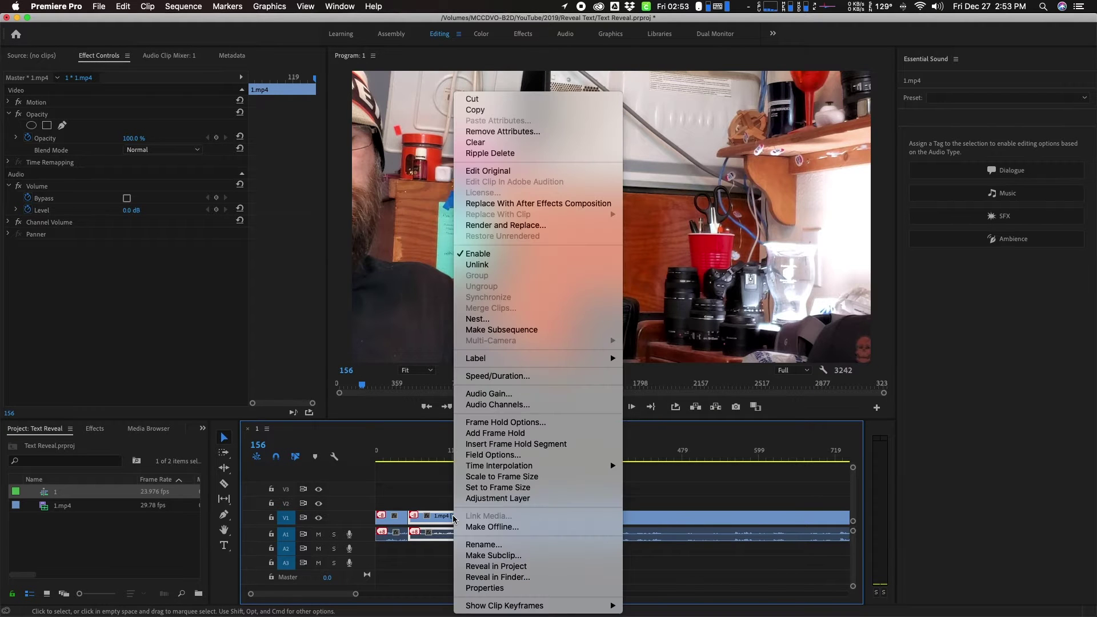
{"action": "left_click", "coordinate": [502, 478]}
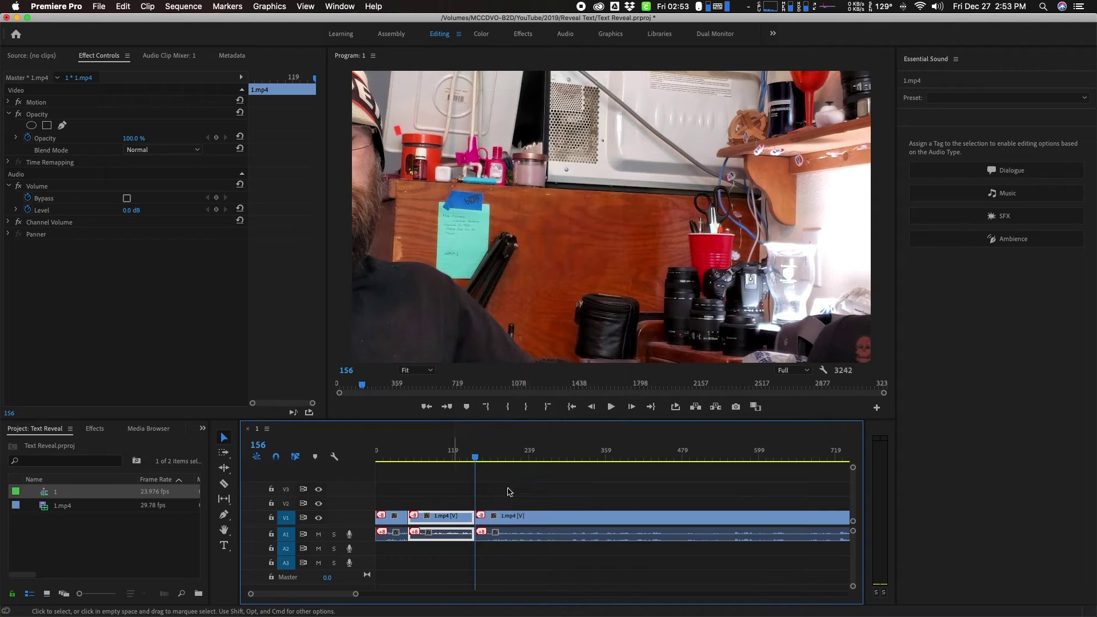
{"action": "right_click", "coordinate": [531, 518]}
{"action": "left_click", "coordinate": [565, 477]}
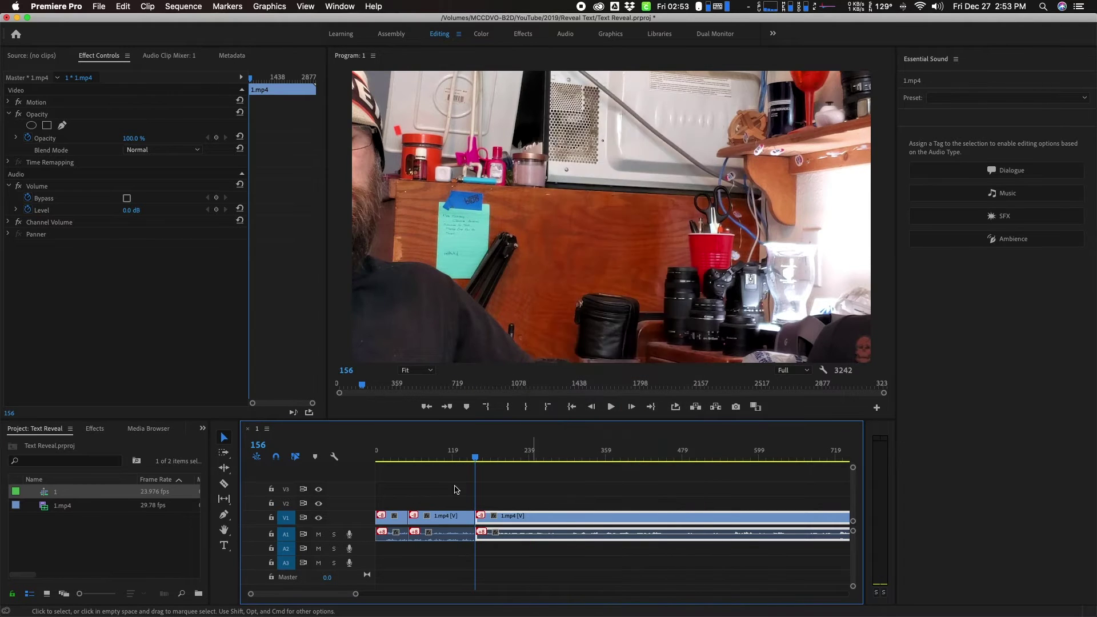
Scale the first clip to frame size and replace the middle clip with an After Effects composition
{"action": "right_click", "coordinate": [394, 524]}
{"action": "left_click", "coordinate": [428, 478]}
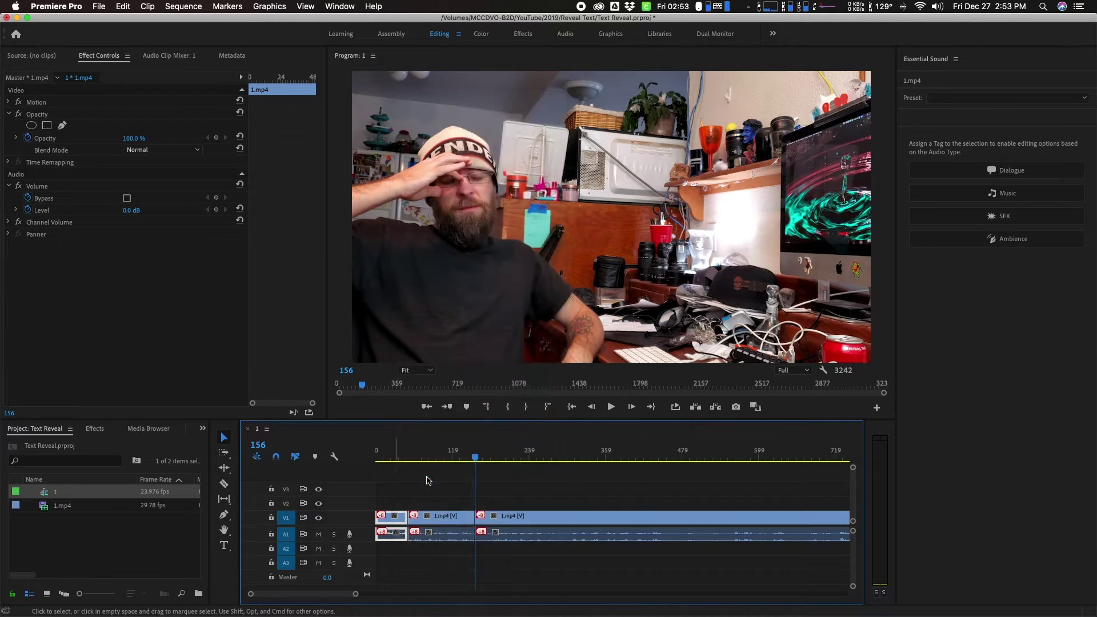
{"action": "right_click", "coordinate": [460, 517]}
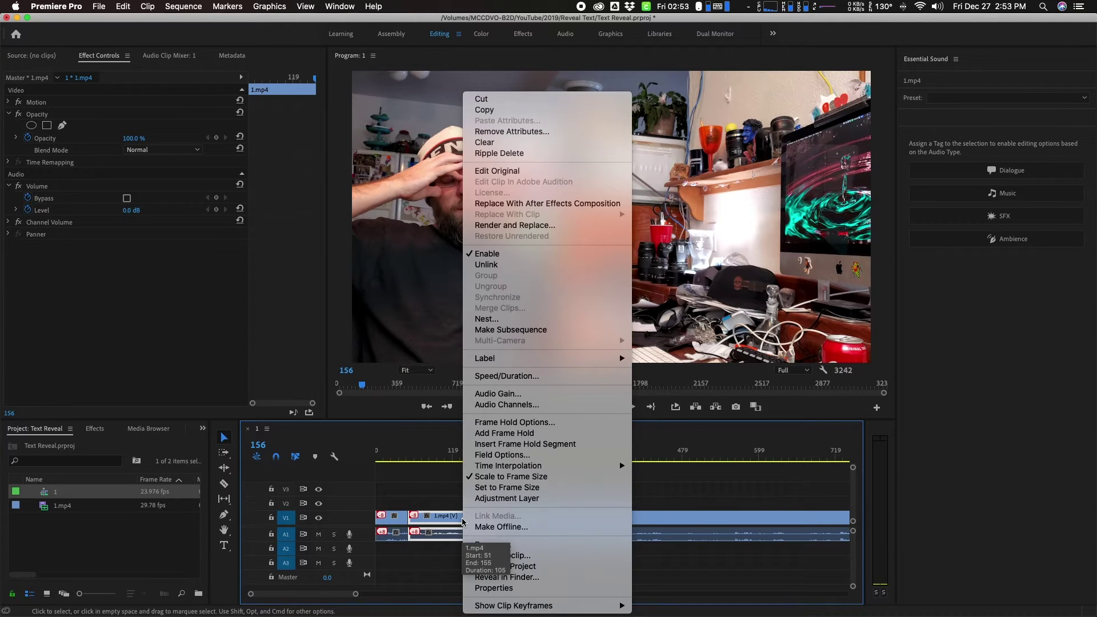
{"action": "left_click", "coordinate": [519, 207]}
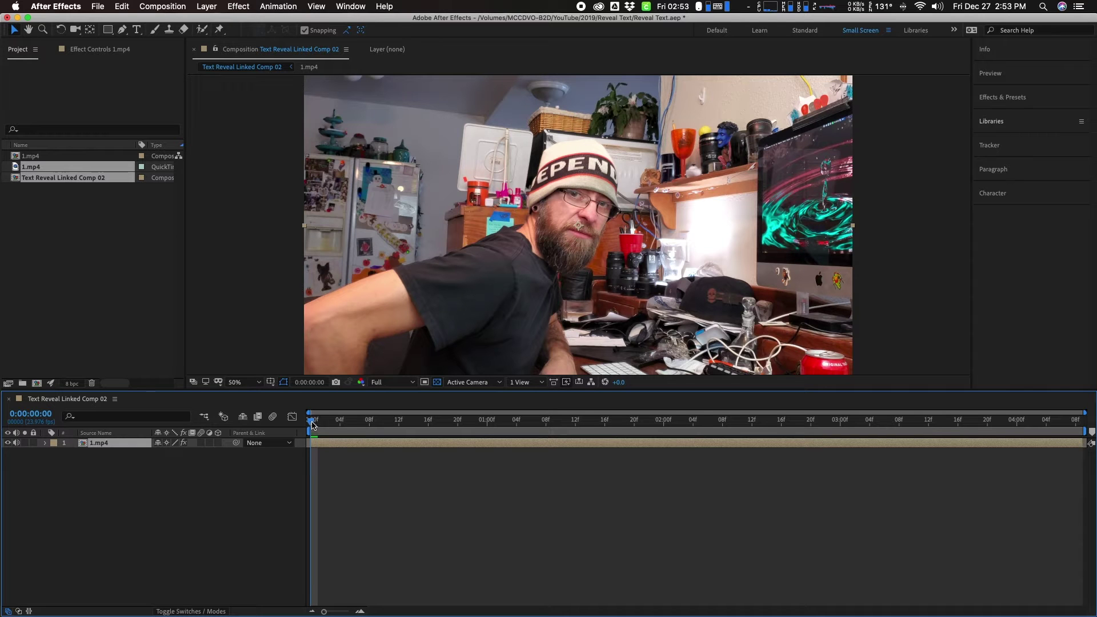
Scrub through the linked comp's footage and set the preview resolution from Full to Third
{"action": "left_click_drag", "start_coordinate": [315, 421], "coordinate": [283, 429]}
{"action": "left_click", "coordinate": [400, 383]}
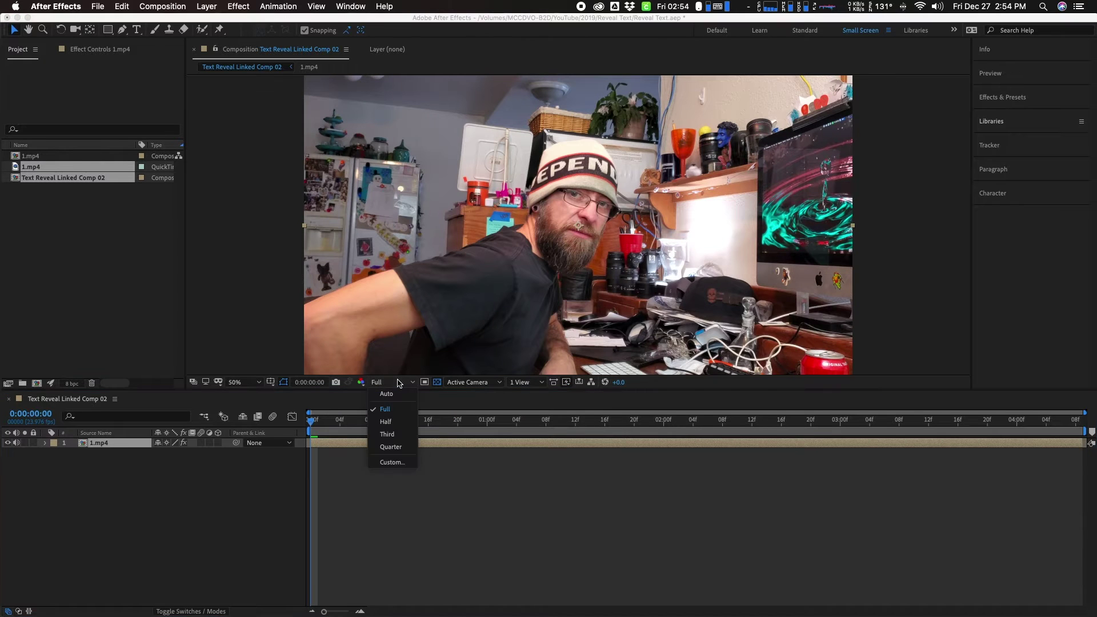
{"action": "left_click", "coordinate": [391, 434]}
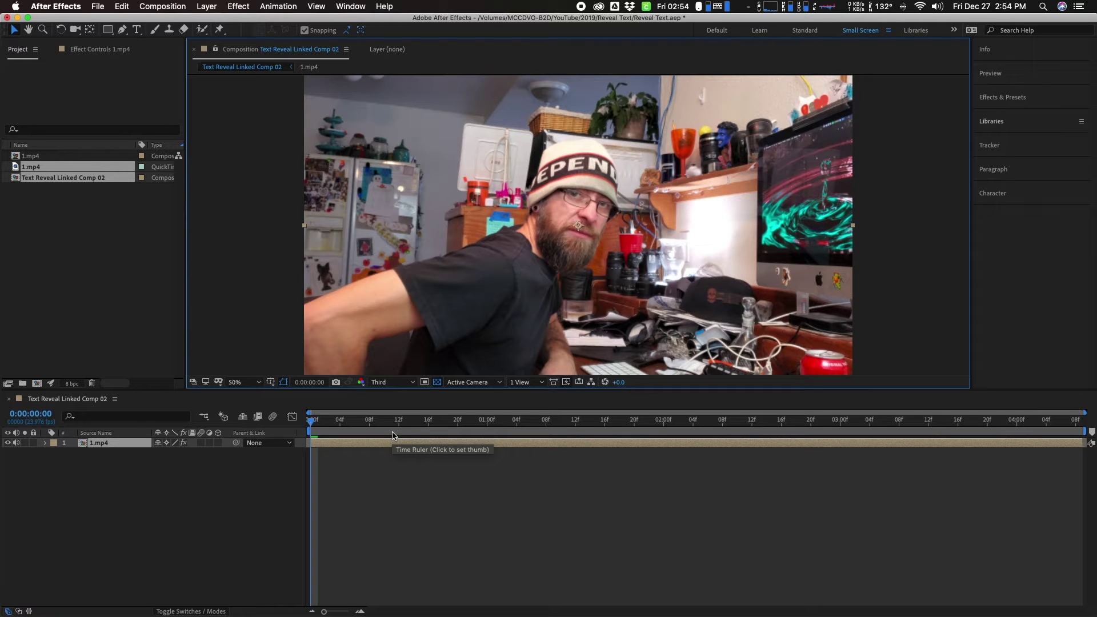
Add a new text layer reading 'D-VO' over the footage
{"action": "right_click", "coordinate": [168, 491]}
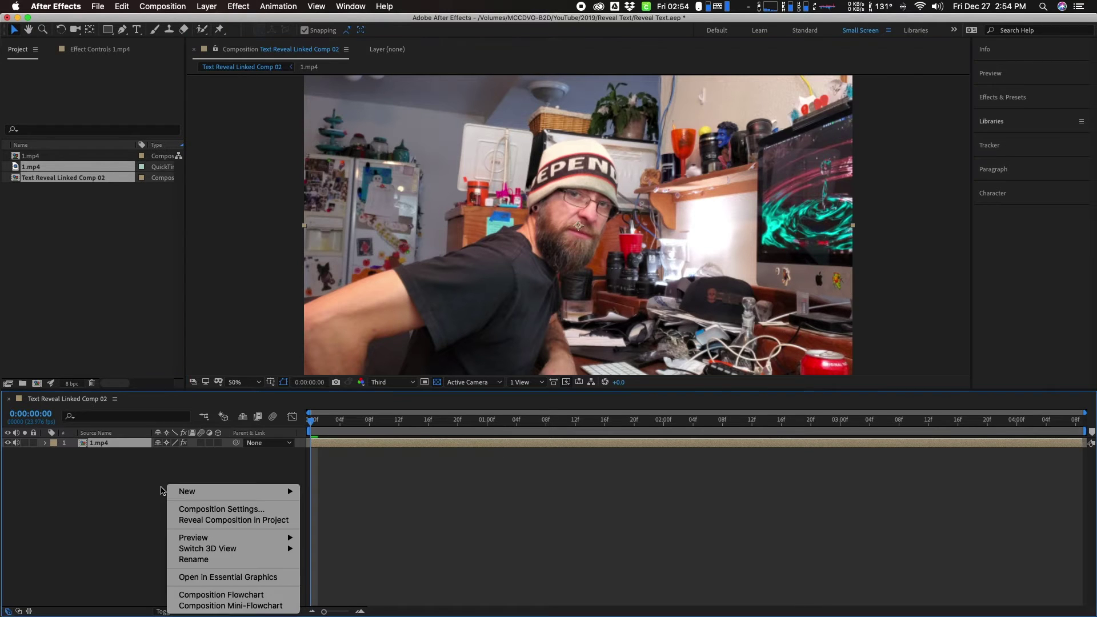
{"action": "mouse_move", "coordinate": [232, 494]}
{"action": "left_click", "coordinate": [340, 508]}
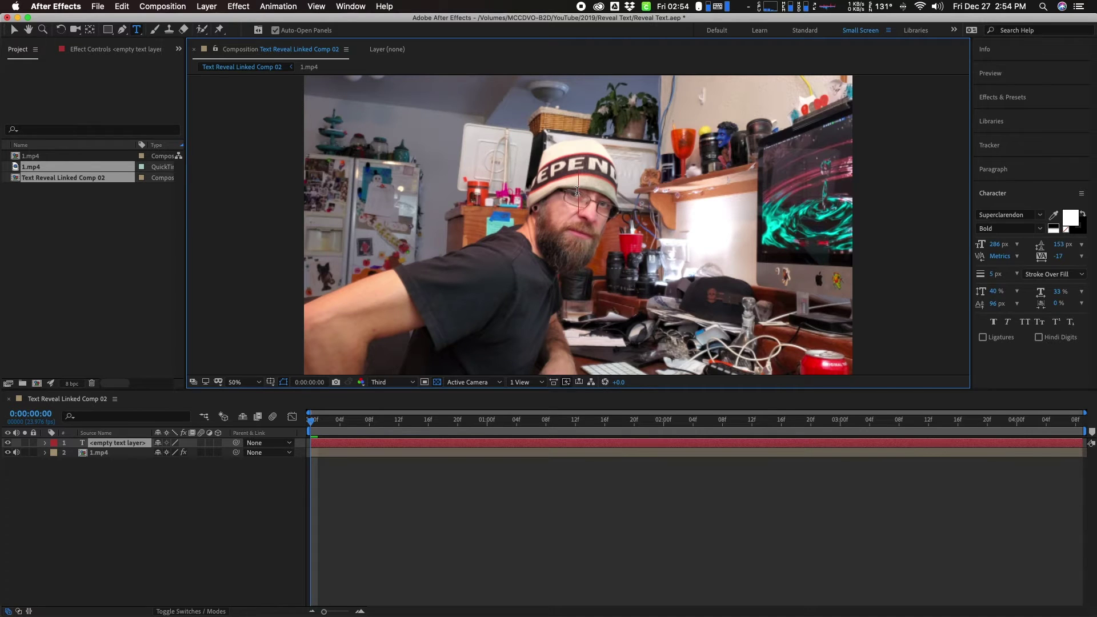
{"action": "type", "text": "D-VO"}
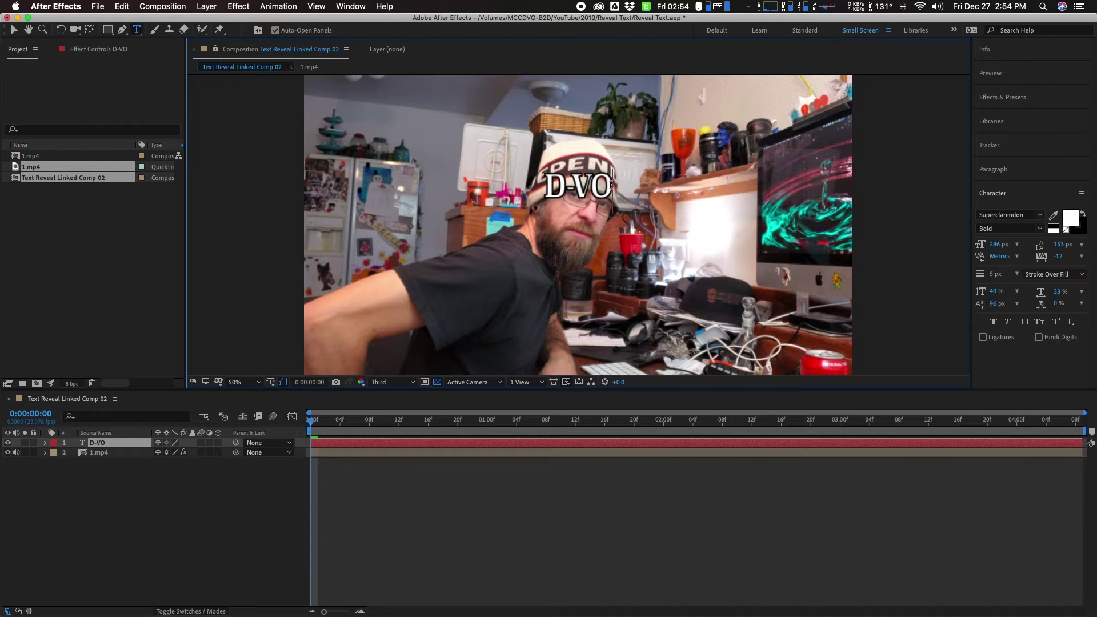
{"action": "key", "text": "Escape"}
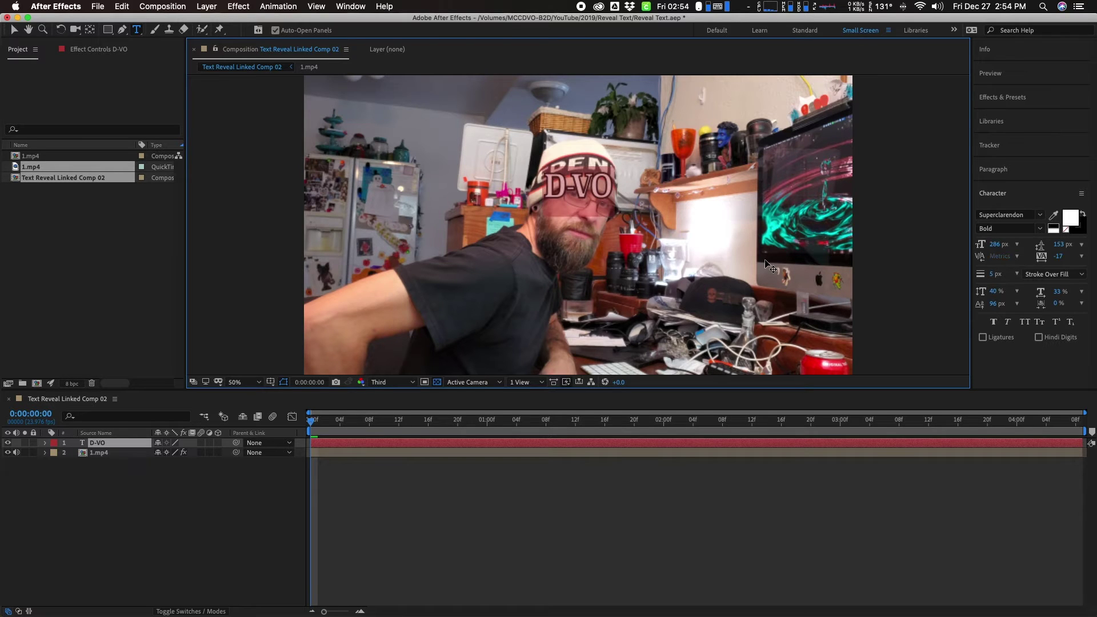
Set the D-VO stroke width to 0 px and enlarge the font size to 890 px
{"action": "left_click", "coordinate": [1031, 275]}
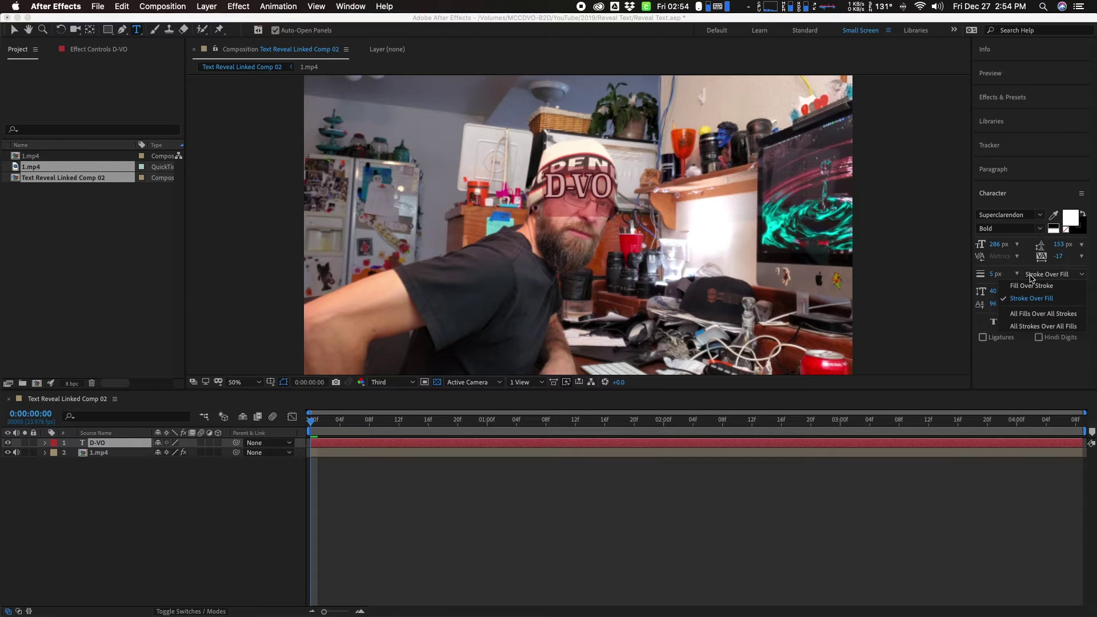
{"action": "left_click", "coordinate": [1041, 276]}
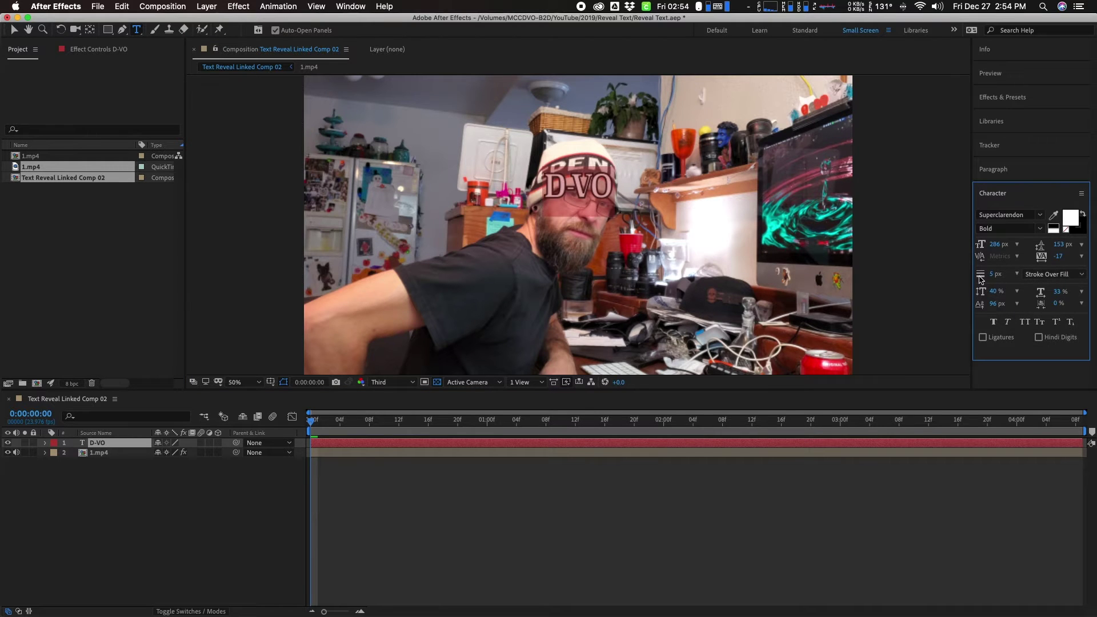
{"action": "left_click_drag", "start_coordinate": [991, 277], "coordinate": [964, 275]}
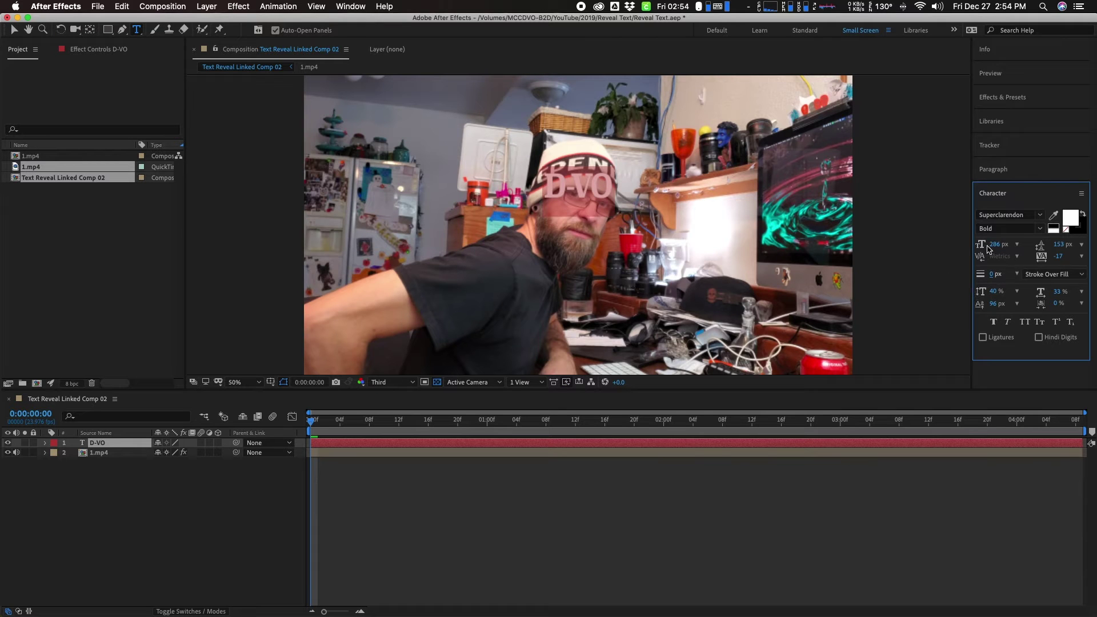
{"action": "mouse_move", "coordinate": [994, 244]}
{"action": "left_mouse_down"}
{"action": "mouse_move", "coordinate": [1078, 241]}
{"action": "mouse_move", "coordinate": [1001, 247]}
{"action": "left_mouse_up"}
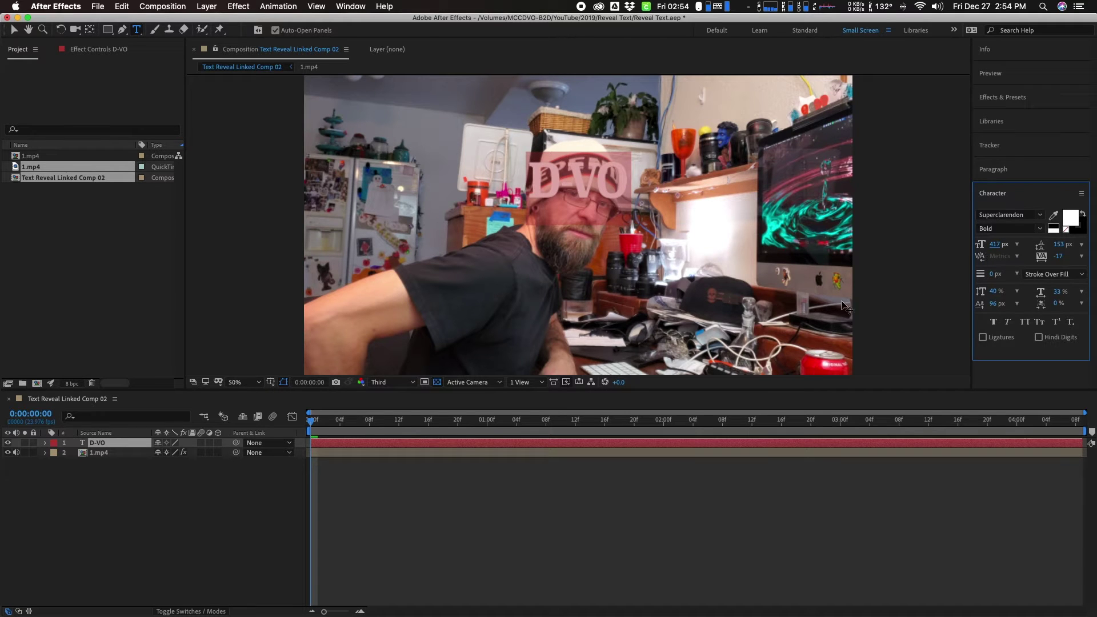
{"action": "left_click_drag", "start_coordinate": [995, 245], "coordinate": [1020, 244]}
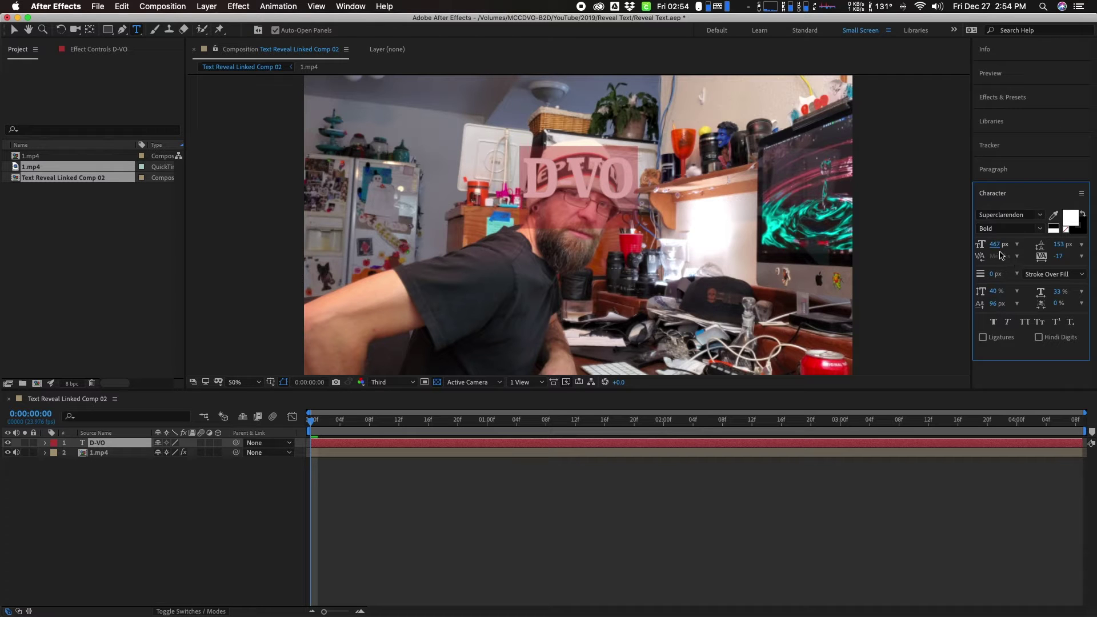
{"action": "left_click_drag", "start_coordinate": [954, 245], "coordinate": [1030, 246]}
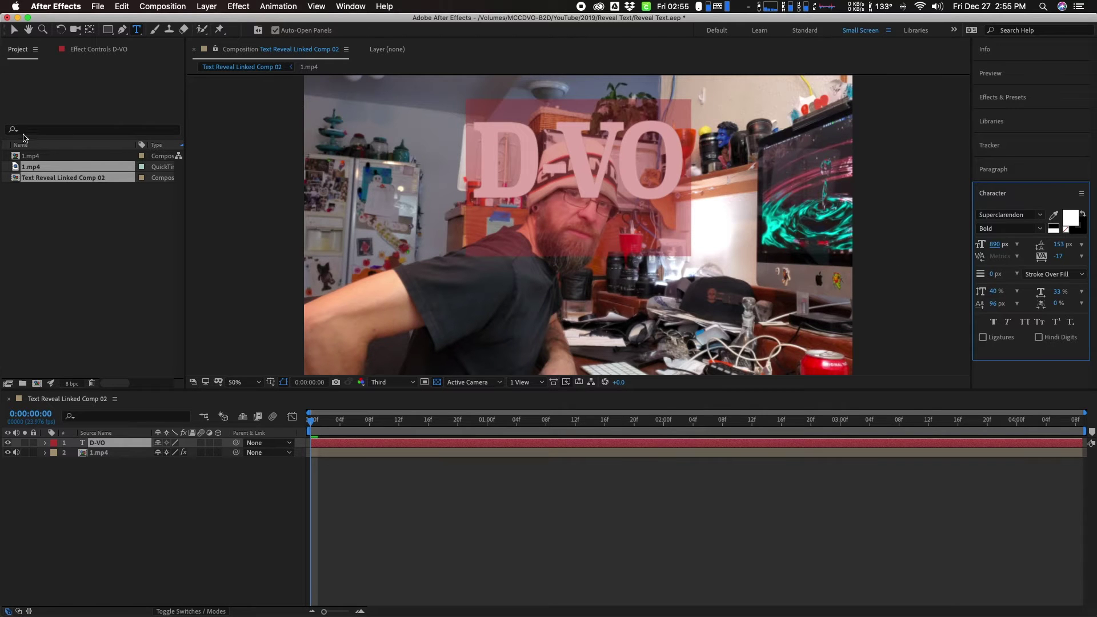
Move the D-VO layer down to the lower middle of the frame and switch to the Pen tool
{"action": "left_click", "coordinate": [12, 31]}
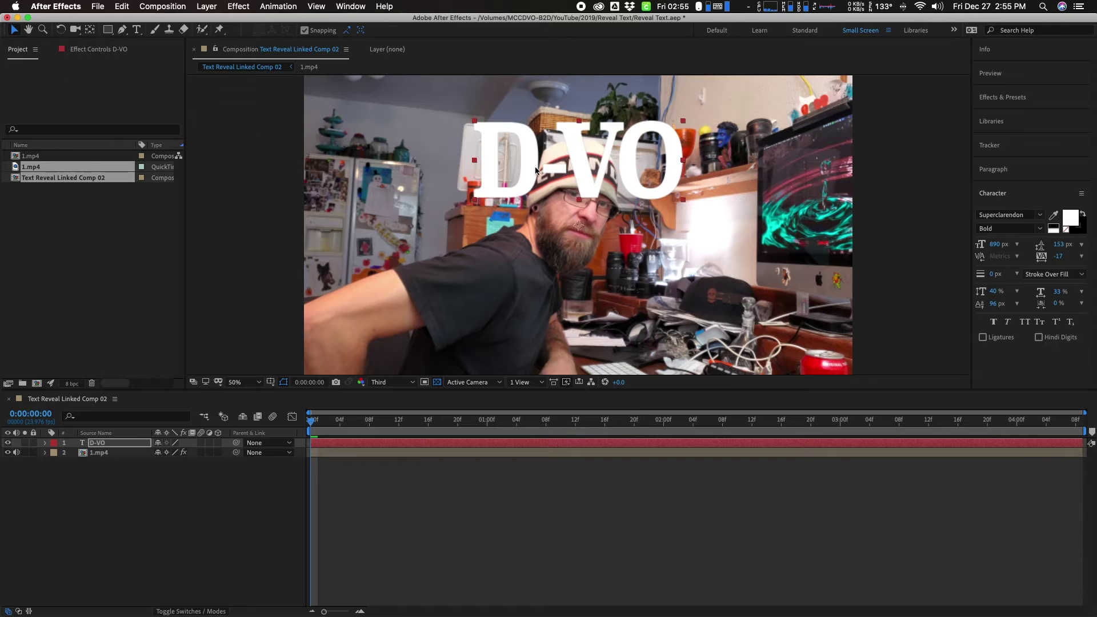
{"action": "left_click", "coordinate": [531, 187]}
{"action": "left_click_drag", "start_coordinate": [530, 187], "coordinate": [521, 318]}
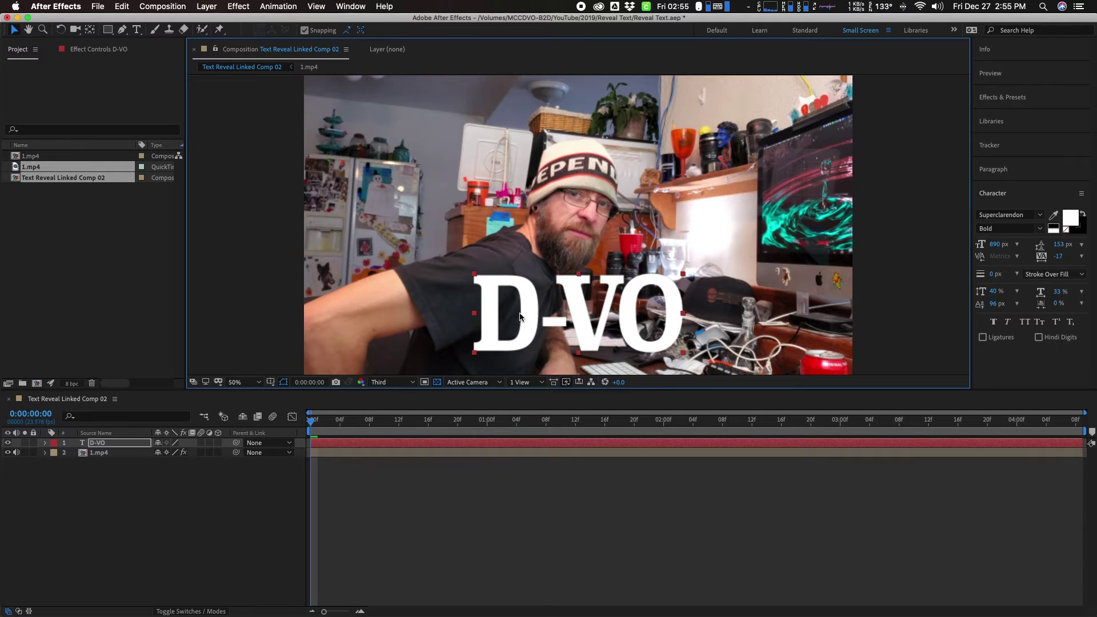
{"action": "left_click", "coordinate": [126, 31]}
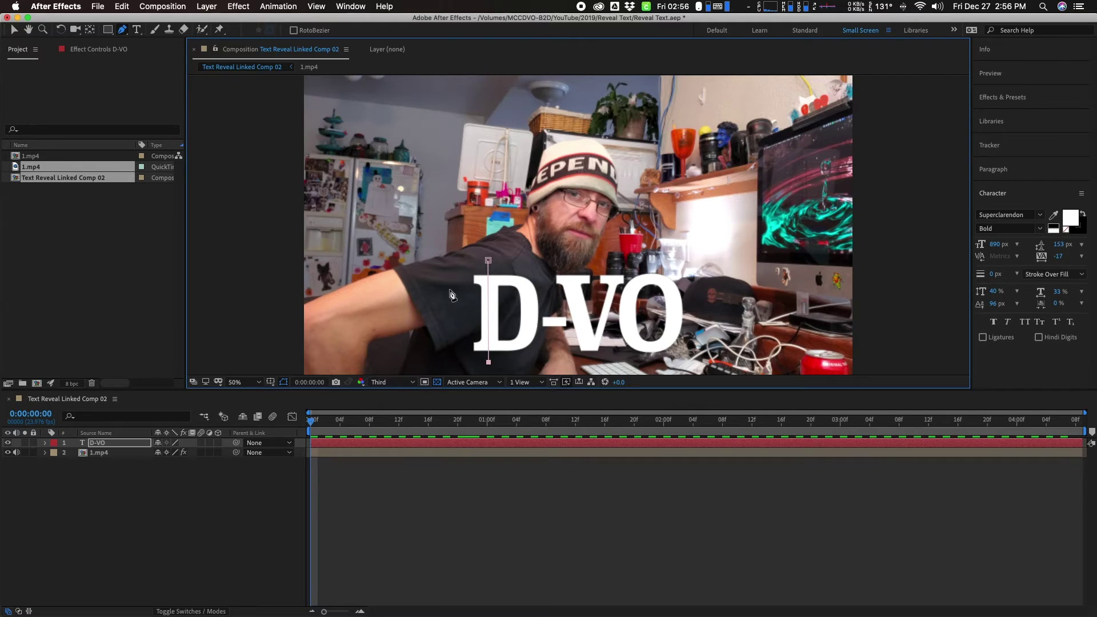
Draw mask vertices around the D, curving around its bowl and down onto the hyphen
{"action": "left_click", "coordinate": [449, 363]}
{"action": "left_click", "coordinate": [449, 280]}
{"action": "left_click", "coordinate": [518, 280]}
{"action": "left_click", "coordinate": [513, 345]}
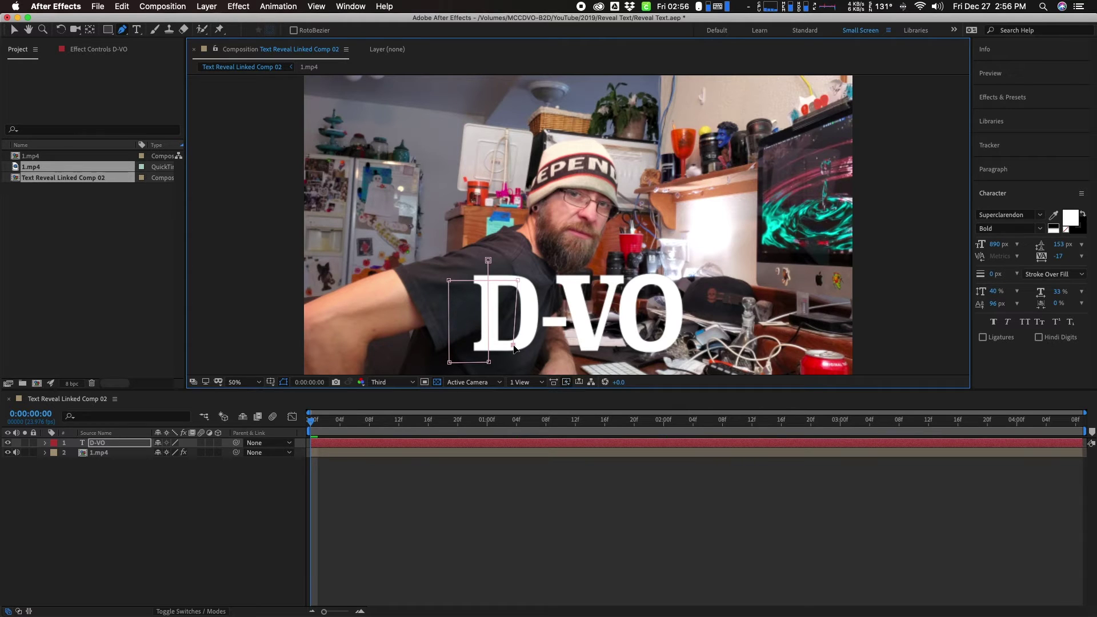
{"action": "left_click_drag", "start_coordinate": [514, 348], "coordinate": [478, 377]}
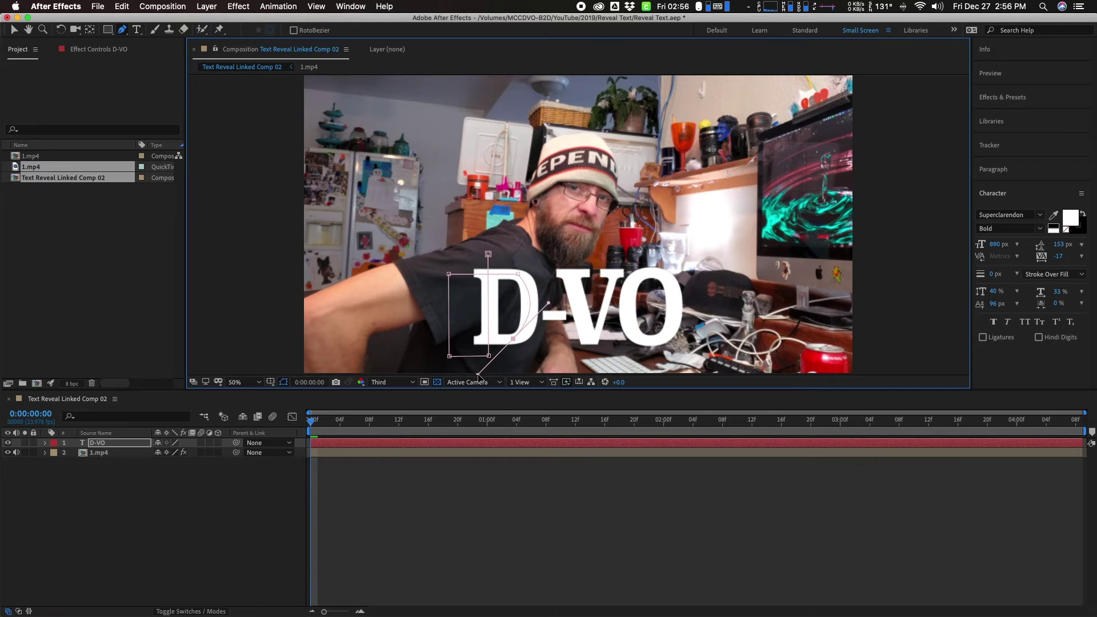
{"action": "left_click_drag", "start_coordinate": [479, 377], "coordinate": [478, 403]}
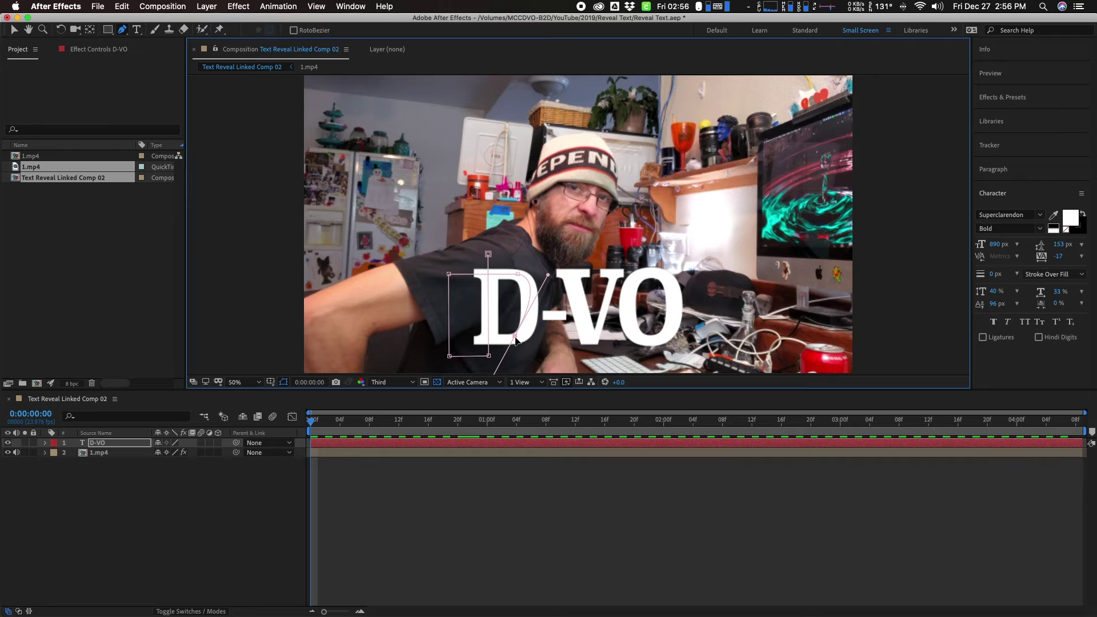
{"action": "key", "text": "super+z"}
{"action": "left_click_drag", "start_coordinate": [528, 293], "coordinate": [529, 313]}
{"action": "left_click_drag", "start_coordinate": [509, 338], "coordinate": [422, 343]}
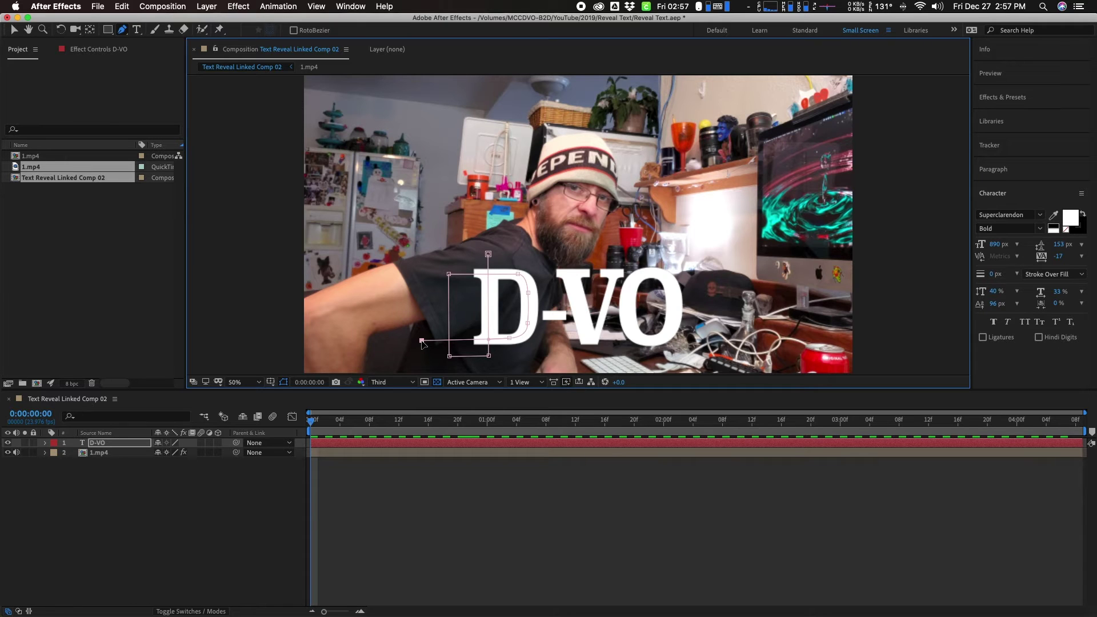
{"action": "left_click_drag", "start_coordinate": [421, 343], "coordinate": [421, 343]}
{"action": "left_click_drag", "start_coordinate": [421, 210], "coordinate": [534, 226]}
{"action": "left_click", "coordinate": [540, 285]}
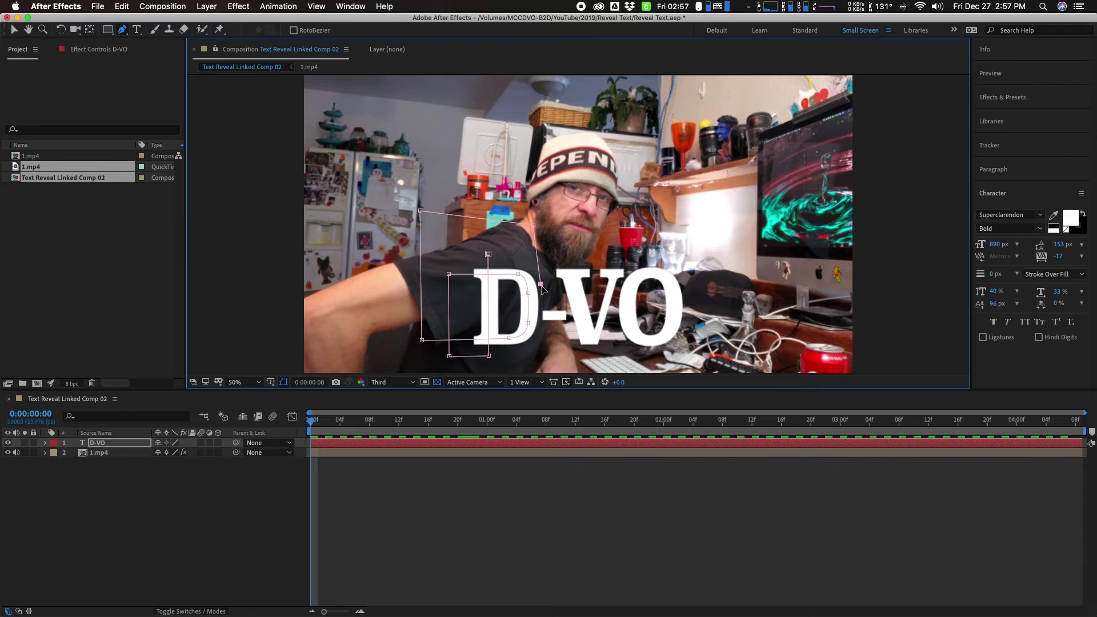
{"action": "left_click_drag", "start_coordinate": [540, 287], "coordinate": [542, 322]}
Continue the mask path along the hyphen, down the V and up its right arm
{"action": "left_click", "coordinate": [567, 319]}
{"action": "left_click", "coordinate": [524, 242]}
{"action": "left_click", "coordinate": [558, 241]}
{"action": "left_click_drag", "start_coordinate": [558, 241], "coordinate": [573, 267]}
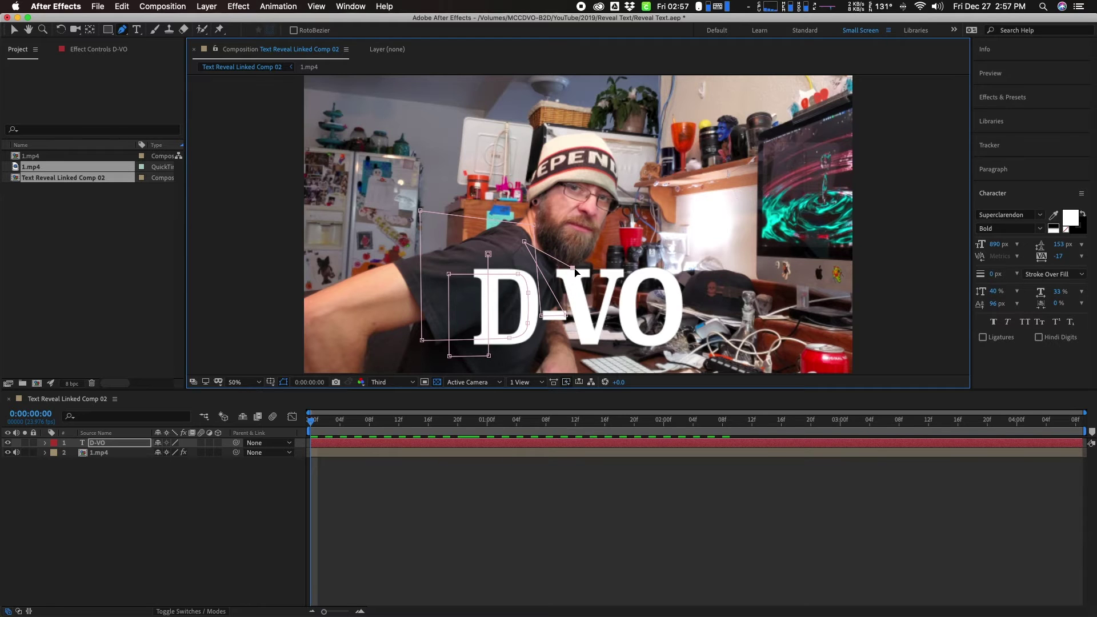
{"action": "left_click", "coordinate": [590, 344]}
{"action": "left_click_drag", "start_coordinate": [590, 346], "coordinate": [596, 342]}
{"action": "left_click", "coordinate": [616, 269]}
Curve the mask around the O and close it back at the O's top
{"action": "left_click", "coordinate": [647, 247]}
{"action": "left_click_drag", "start_coordinate": [630, 290], "coordinate": [628, 305]}
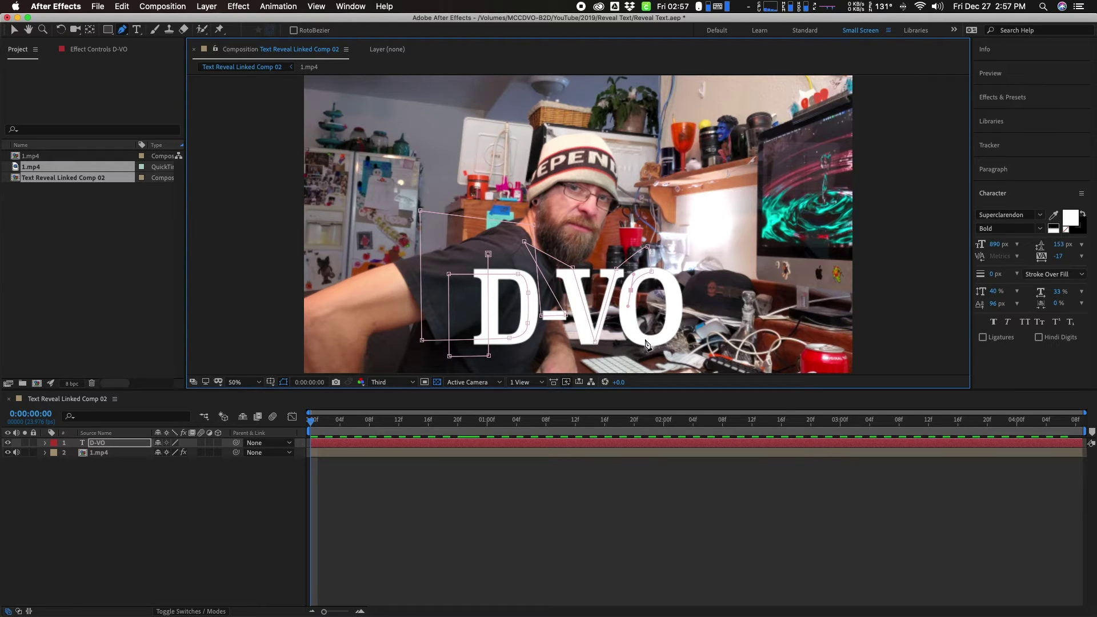
{"action": "left_click_drag", "start_coordinate": [647, 339], "coordinate": [672, 339]}
{"action": "left_click", "coordinate": [674, 306]}
{"action": "mouse_move", "coordinate": [651, 270]}
{"action": "left_mouse_down"}
{"action": "mouse_move", "coordinate": [661, 278]}
{"action": "mouse_move", "coordinate": [644, 265]}
{"action": "mouse_move", "coordinate": [695, 286]}
{"action": "mouse_move", "coordinate": [656, 272]}
{"action": "left_mouse_up"}
Search Effects & Presets for 'stroke' and drag the Stroke effect onto the D-VO layer
{"action": "left_click", "coordinate": [1021, 99]}
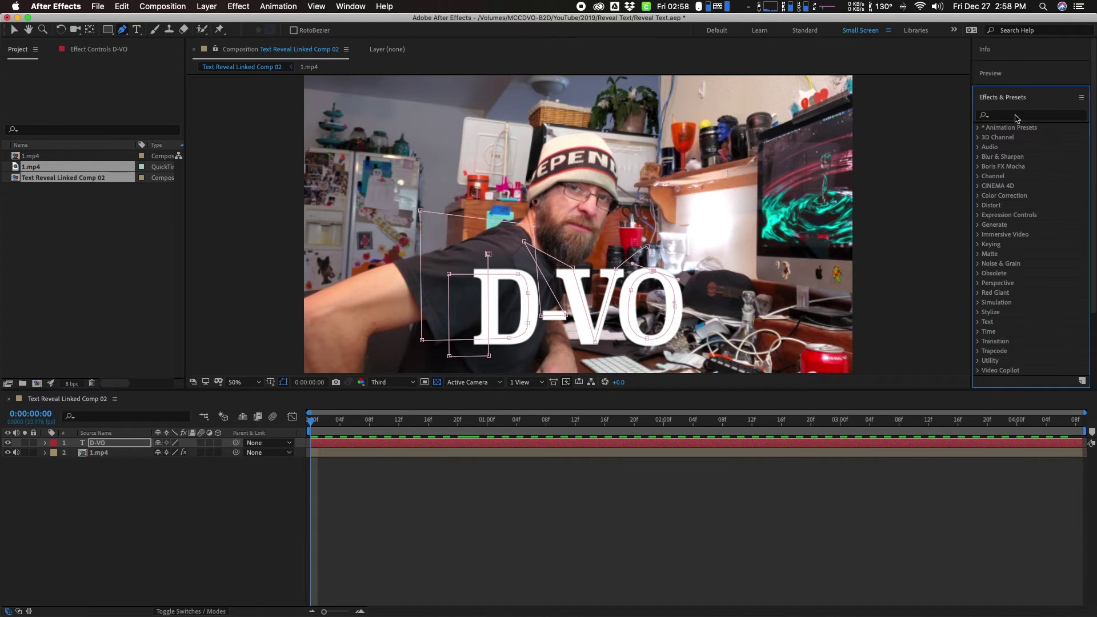
{"action": "left_click", "coordinate": [1015, 115]}
{"action": "type", "text": "stroke"}
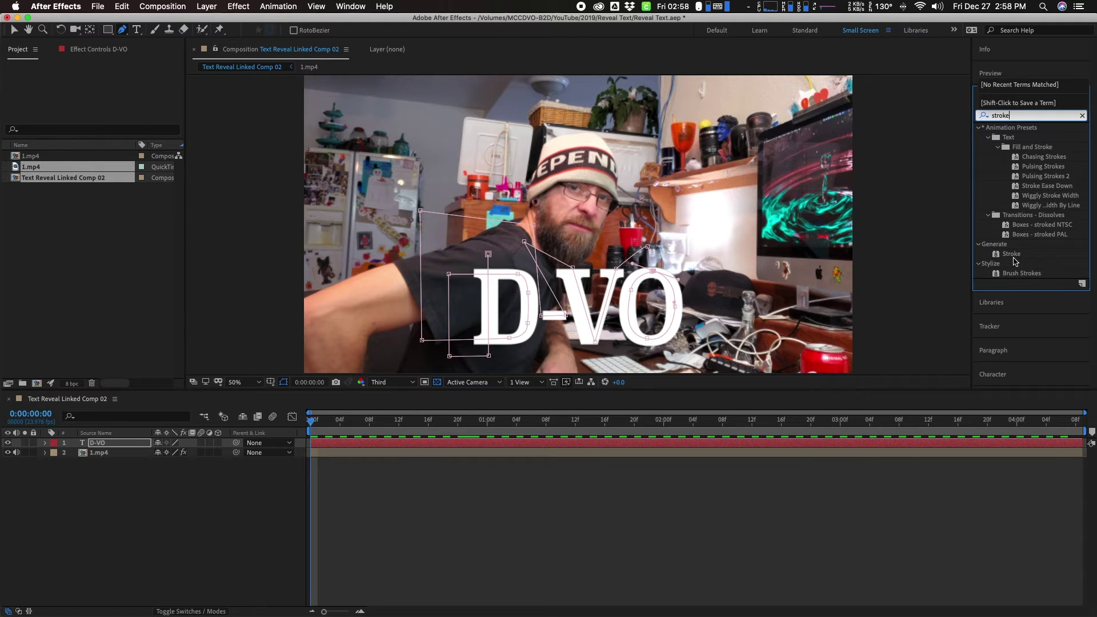
{"action": "key", "text": "Return"}
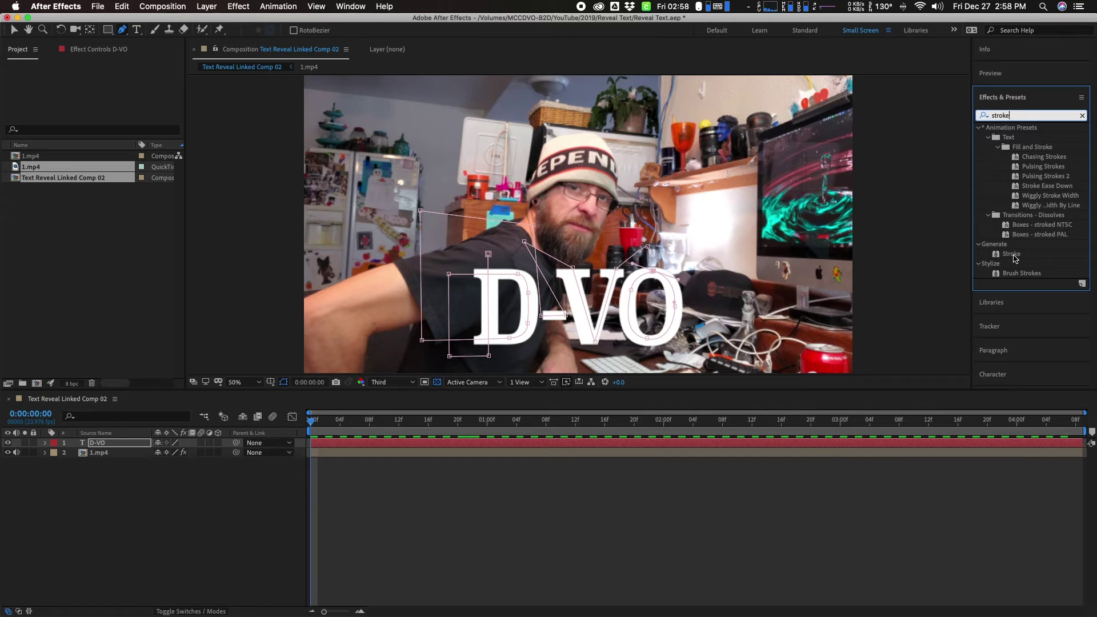
{"action": "left_click", "coordinate": [1011, 255]}
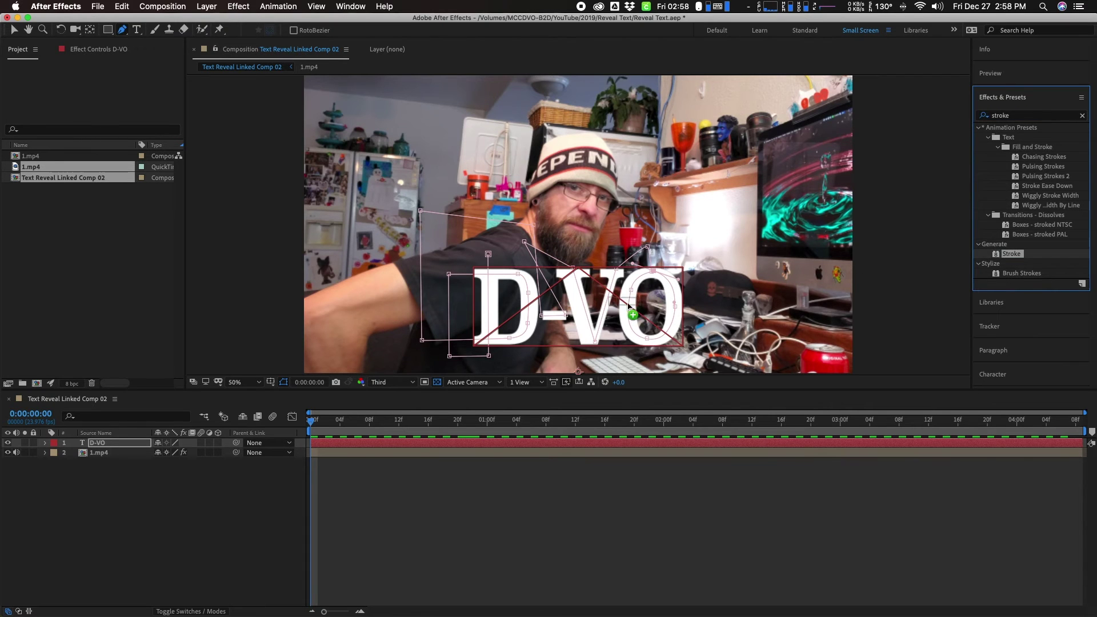
{"action": "mouse_move", "coordinate": [1011, 254]}
{"action": "left_mouse_down"}
{"action": "mouse_move", "coordinate": [200, 390]}
{"action": "mouse_move", "coordinate": [95, 444]}
{"action": "left_mouse_up"}
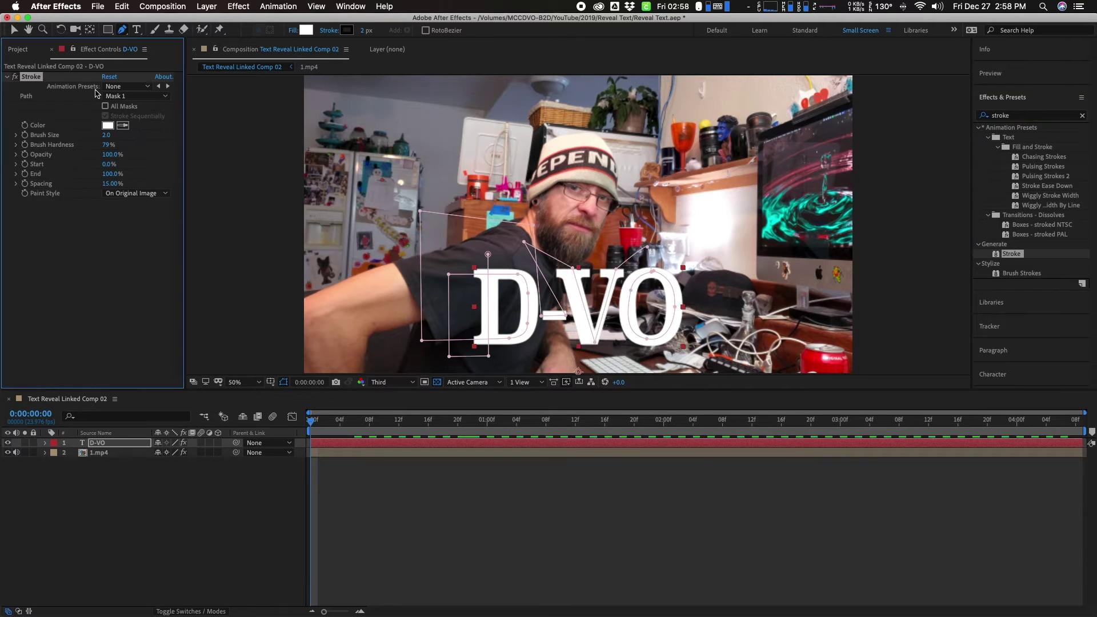
{"action": "key", "text": "v"}
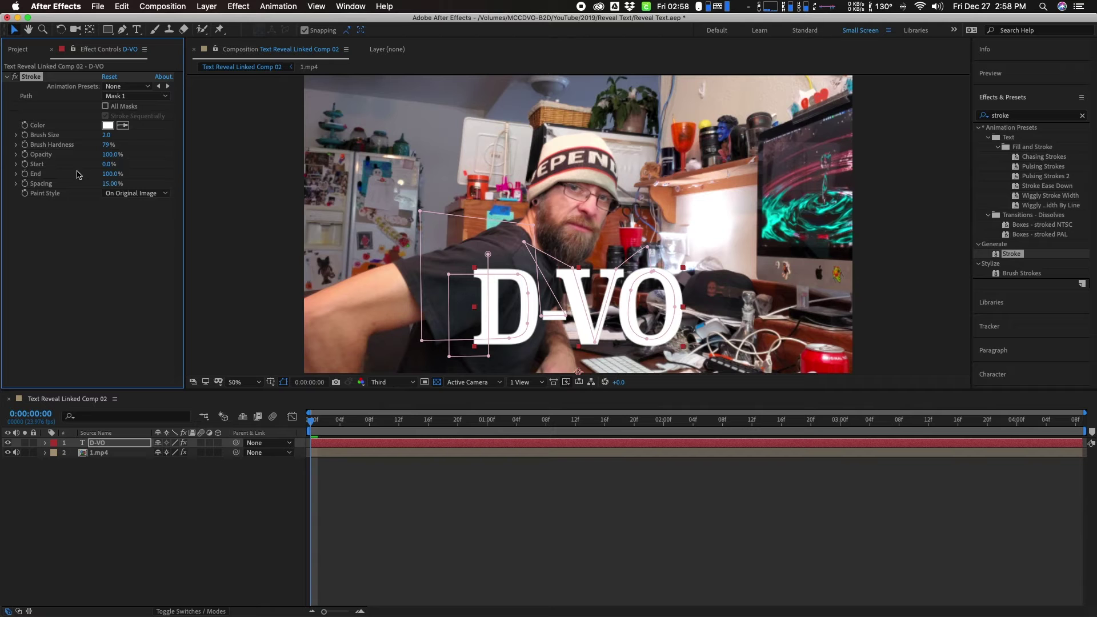
Set Stroke brush hardness to 100% and brush size to about 16.2, then drag End to 0%
{"action": "left_click_drag", "start_coordinate": [107, 146], "coordinate": [297, 159]}
{"action": "mouse_move", "coordinate": [109, 139]}
{"action": "left_mouse_down"}
{"action": "mouse_move", "coordinate": [197, 130]}
{"action": "mouse_move", "coordinate": [184, 131]}
{"action": "left_mouse_up"}
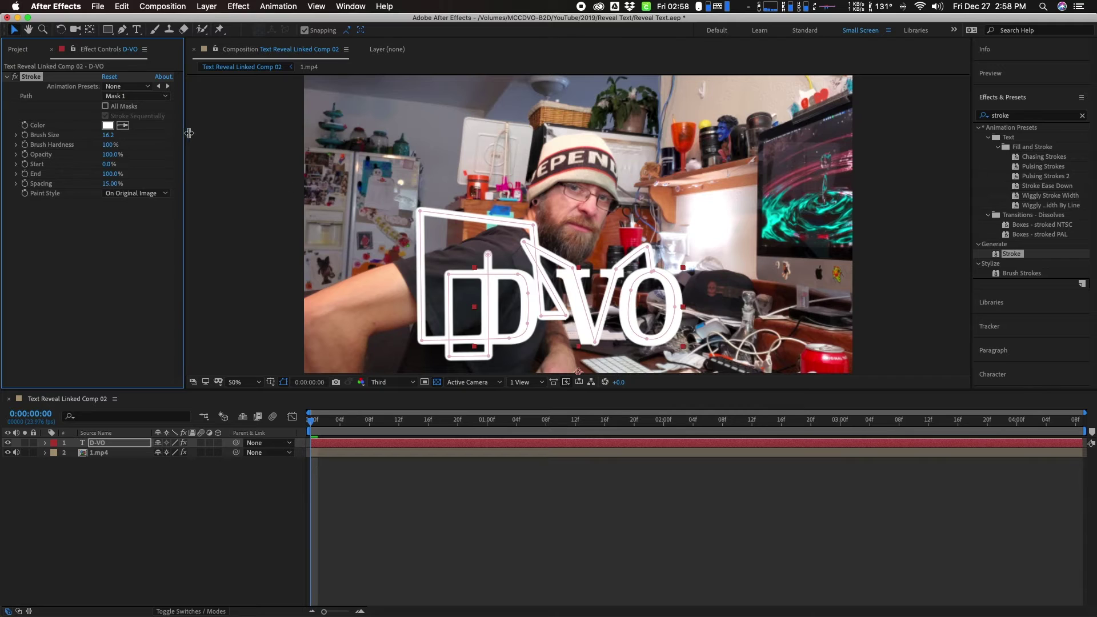
{"action": "left_click", "coordinate": [529, 296]}
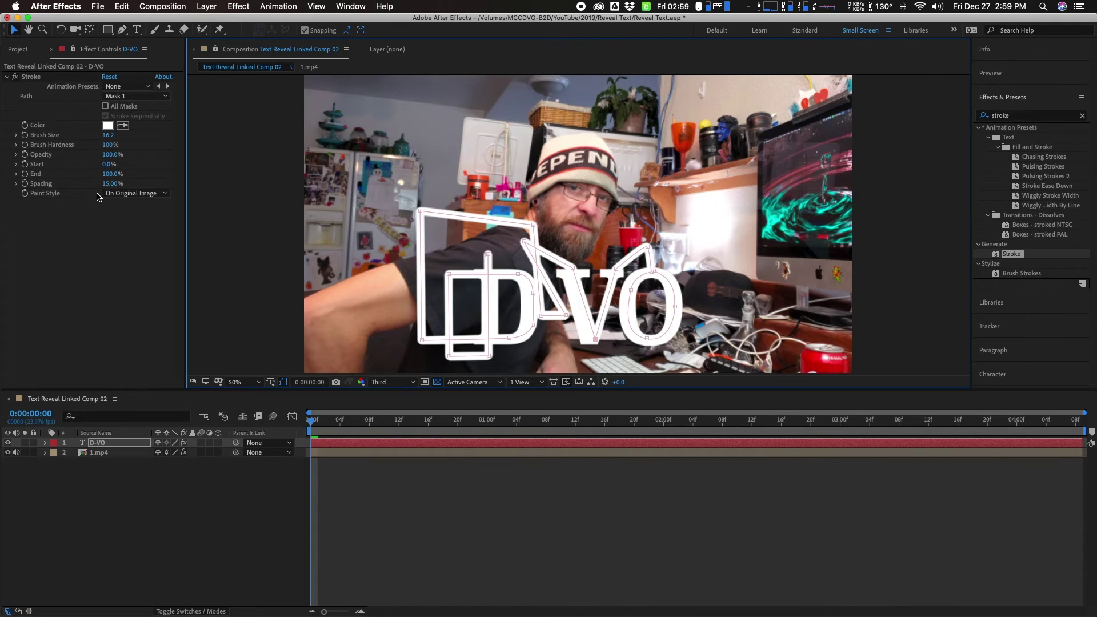
{"action": "left_click_drag", "start_coordinate": [110, 177], "coordinate": [12, 171]}
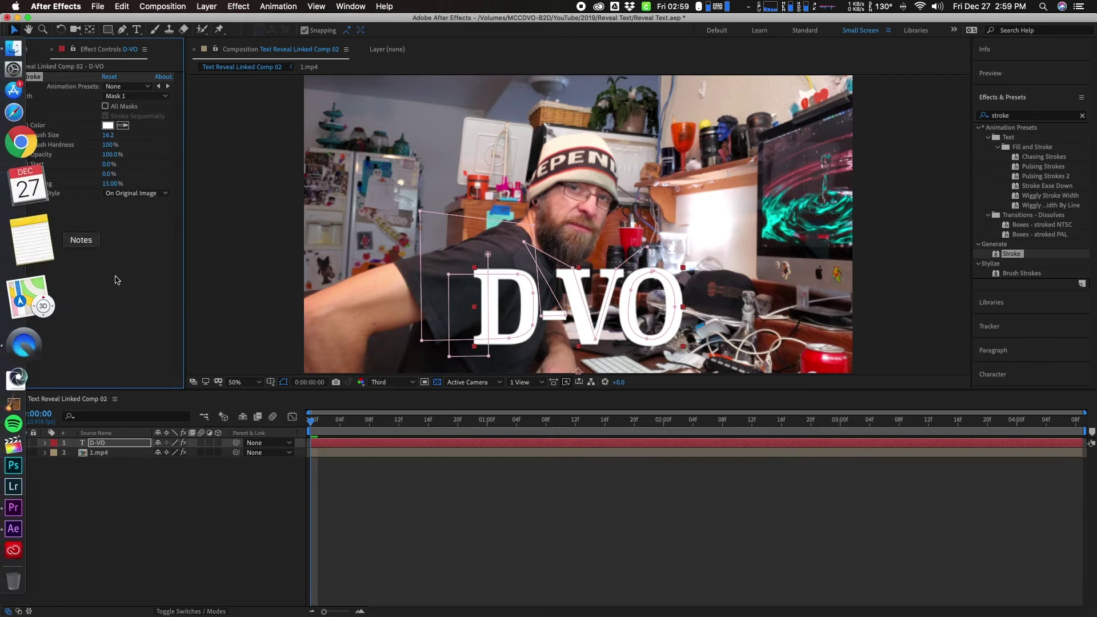
Keyframe the Stroke End at 0% at the start and 100% at 0:00:02:01
{"action": "left_click", "coordinate": [311, 424]}
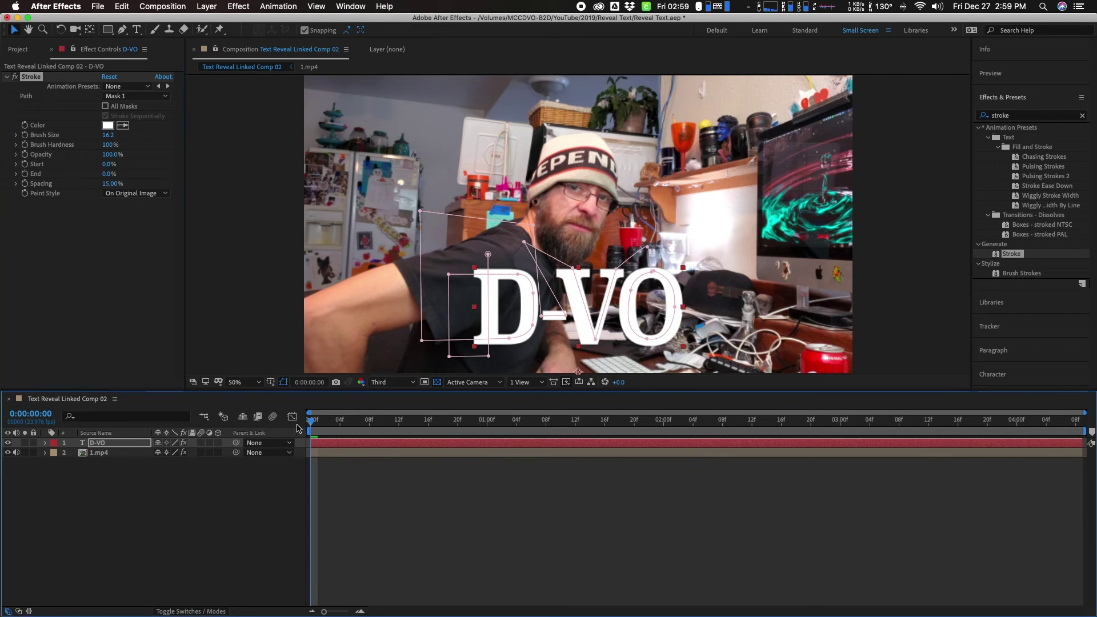
{"action": "left_click", "coordinate": [25, 178]}
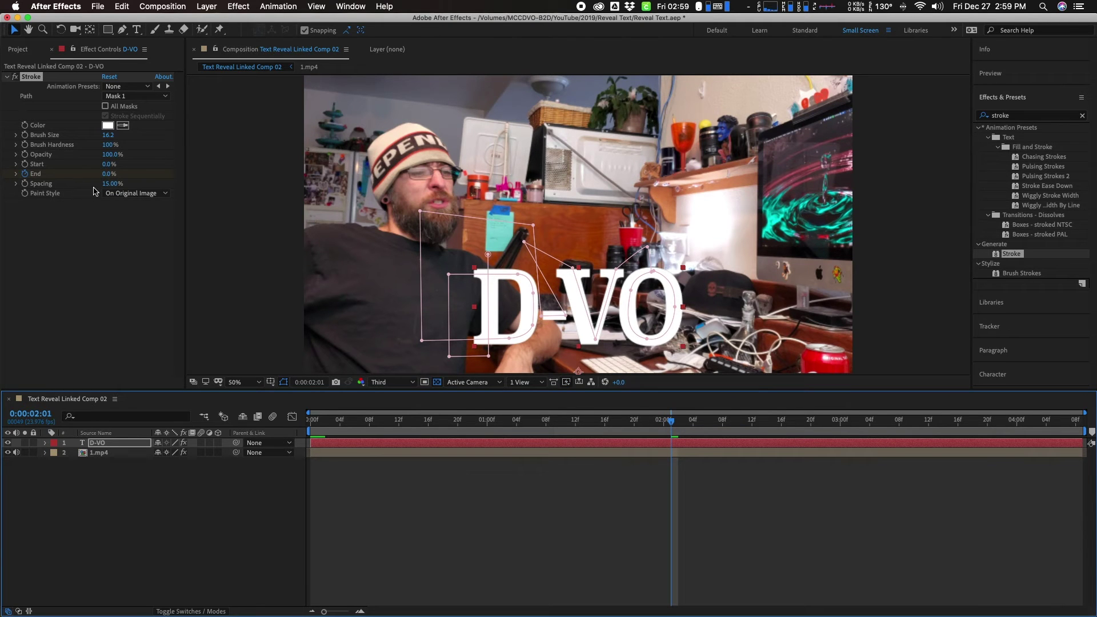
{"action": "left_click", "coordinate": [106, 174]}
{"action": "left_click", "coordinate": [107, 174]}
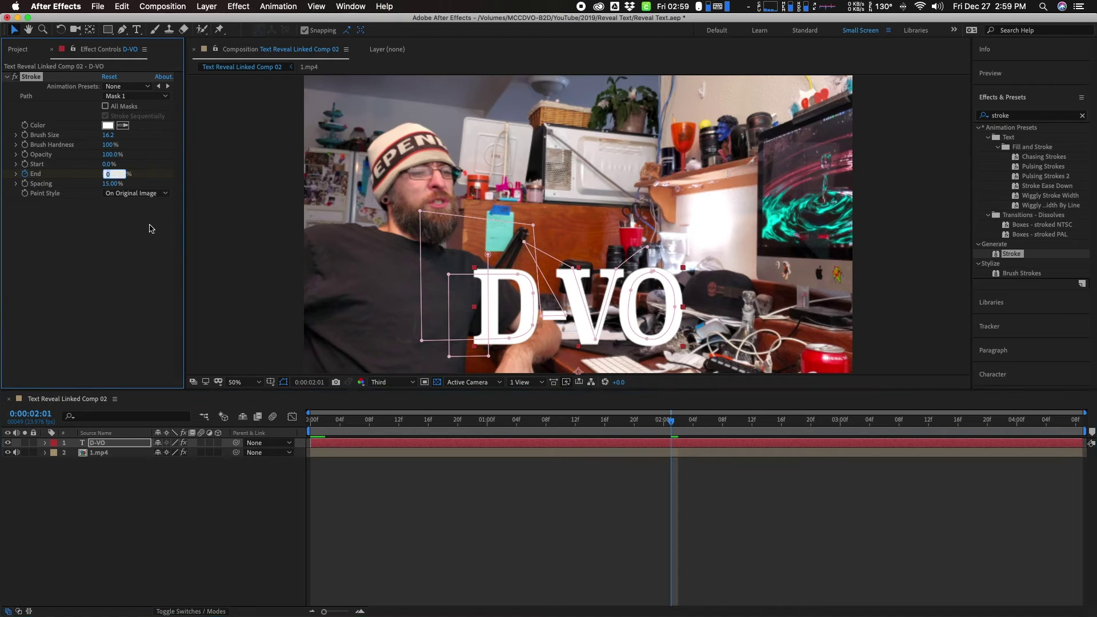
{"action": "key", "text": "Return"}
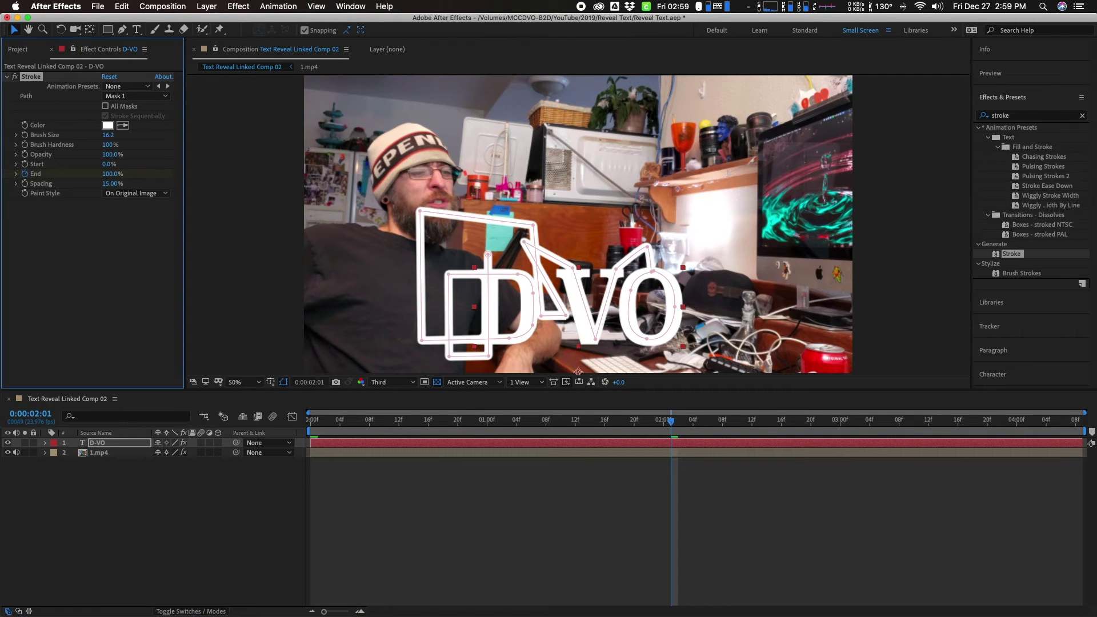
Preview the stroke animation from the start of the composition and return to the beginning
{"action": "left_click_drag", "start_coordinate": [453, 426], "coordinate": [239, 370]}
{"action": "left_click", "coordinate": [239, 368]}
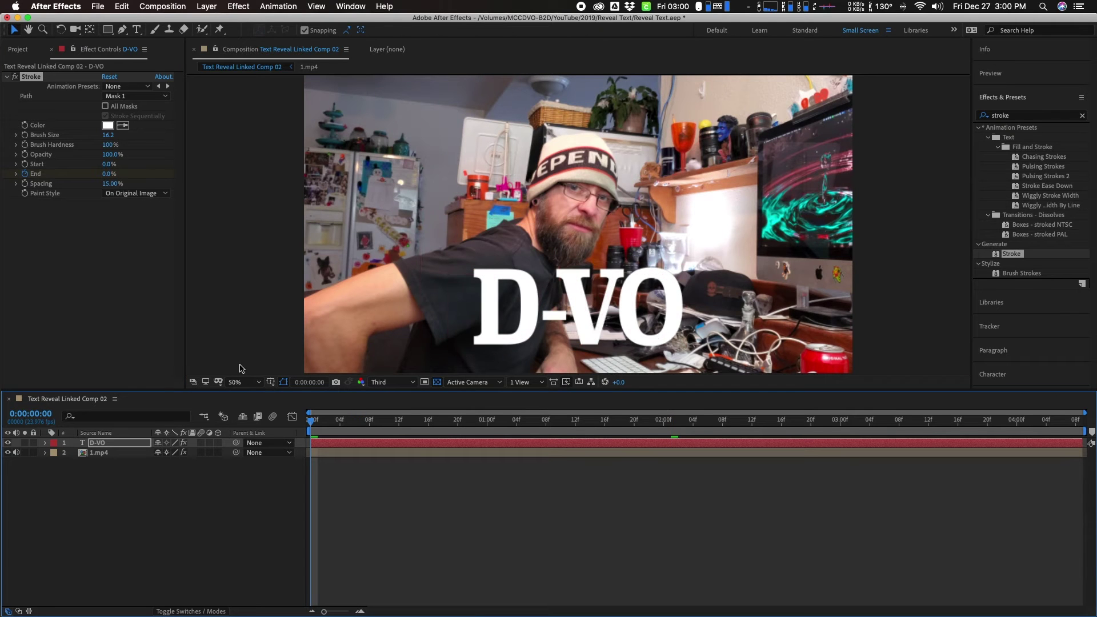
{"action": "key", "text": "space"}
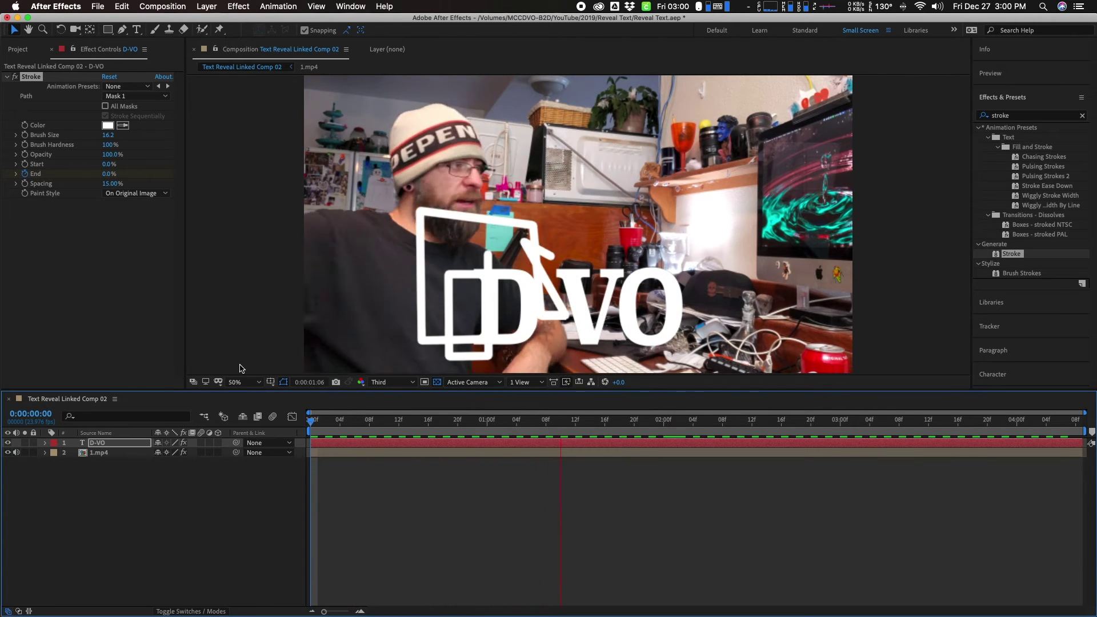
{"action": "key", "text": "space"}
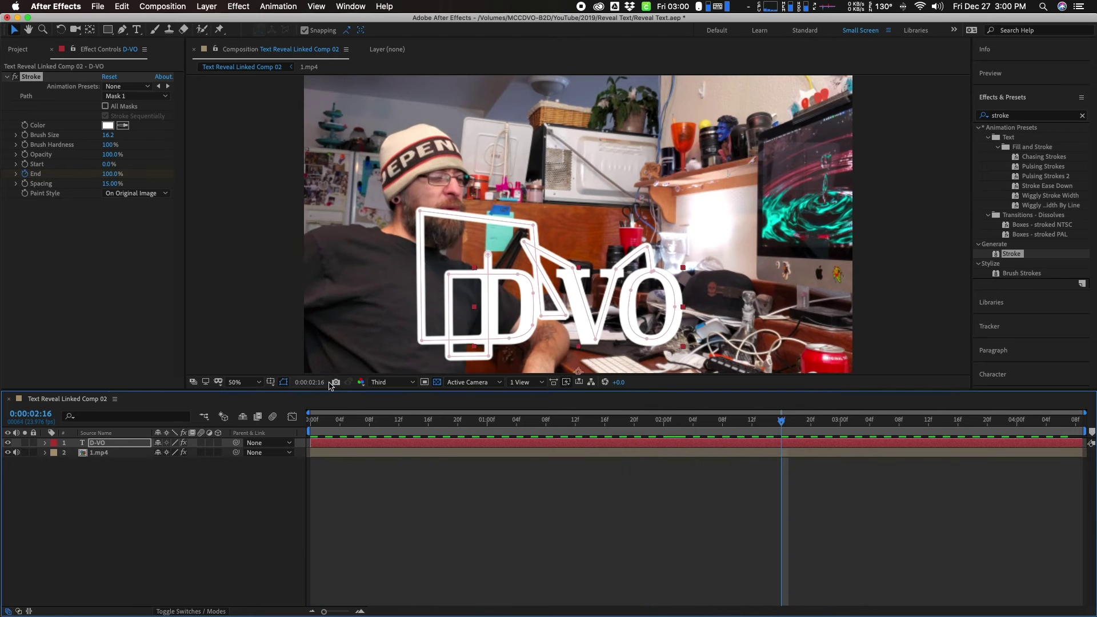
{"action": "key", "text": "Home"}
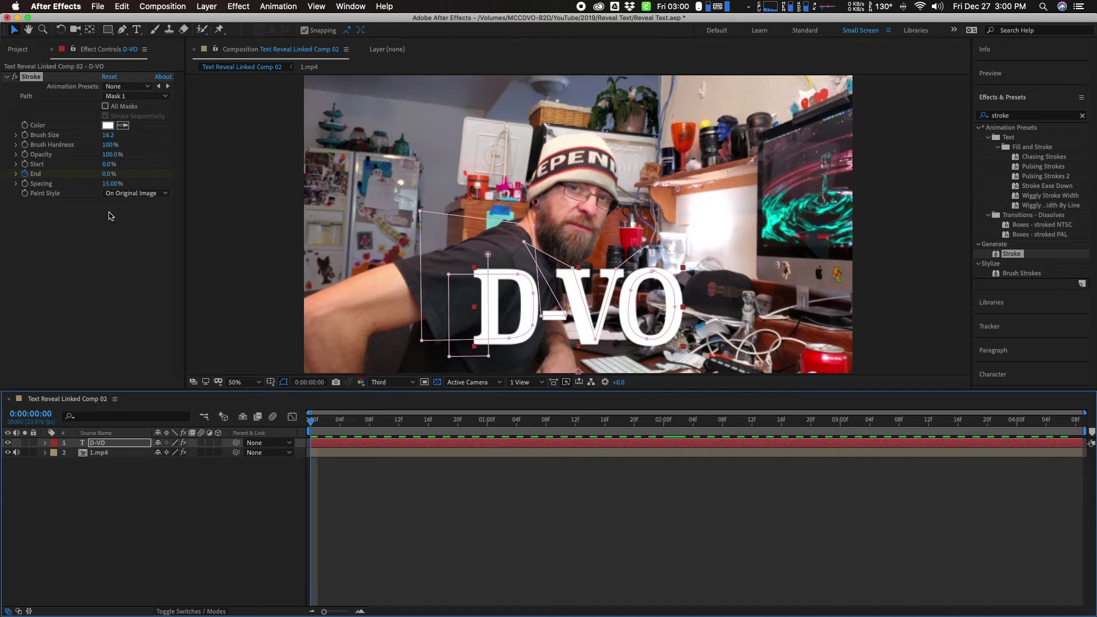
Set the Stroke Paint Style to Reveal Original Image and preview the reveal
{"action": "left_click", "coordinate": [136, 194]}
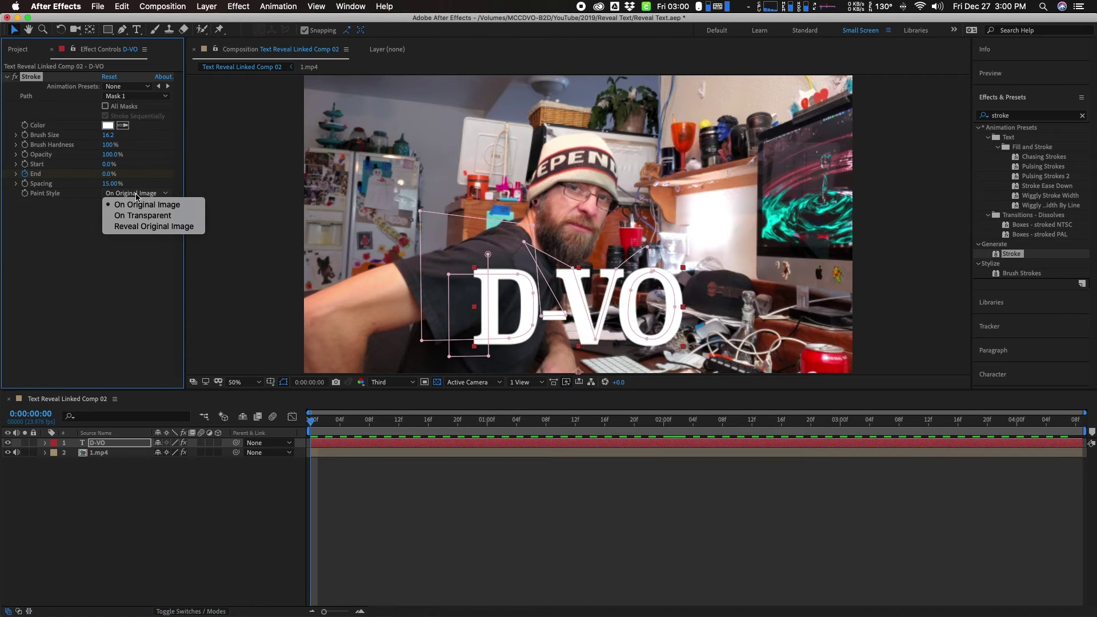
{"action": "left_click", "coordinate": [156, 226]}
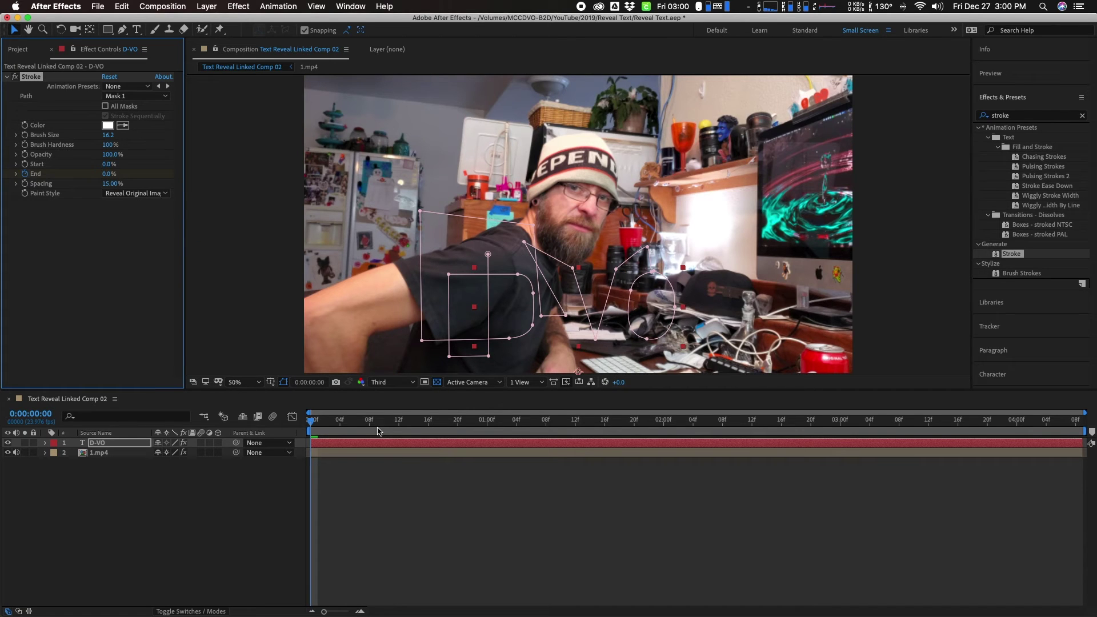
{"action": "key", "text": "space"}
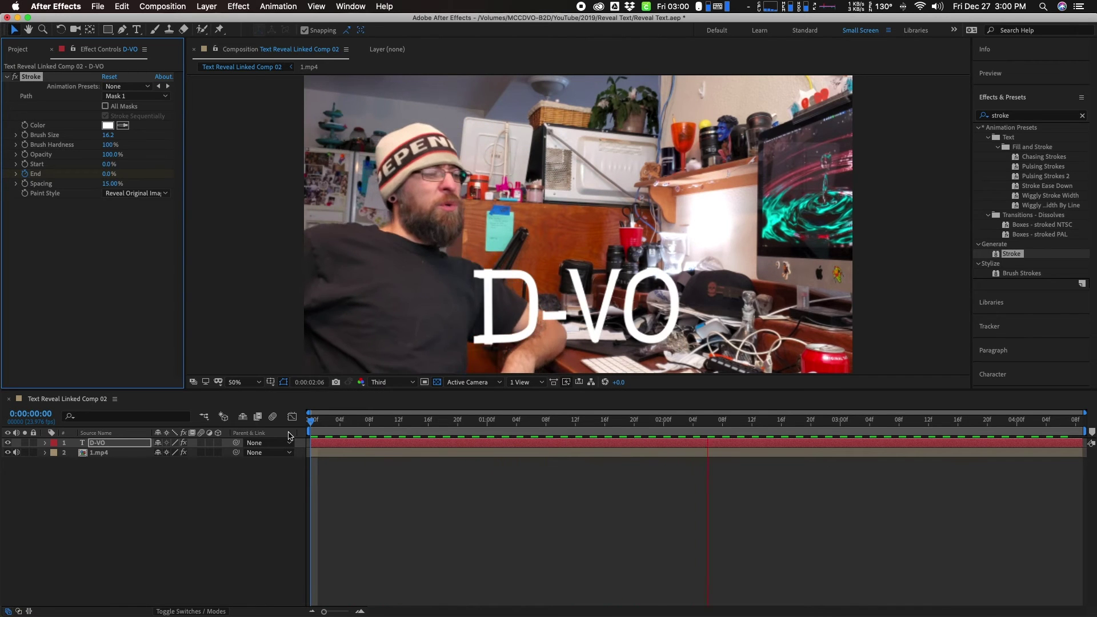
{"action": "key", "text": "space"}
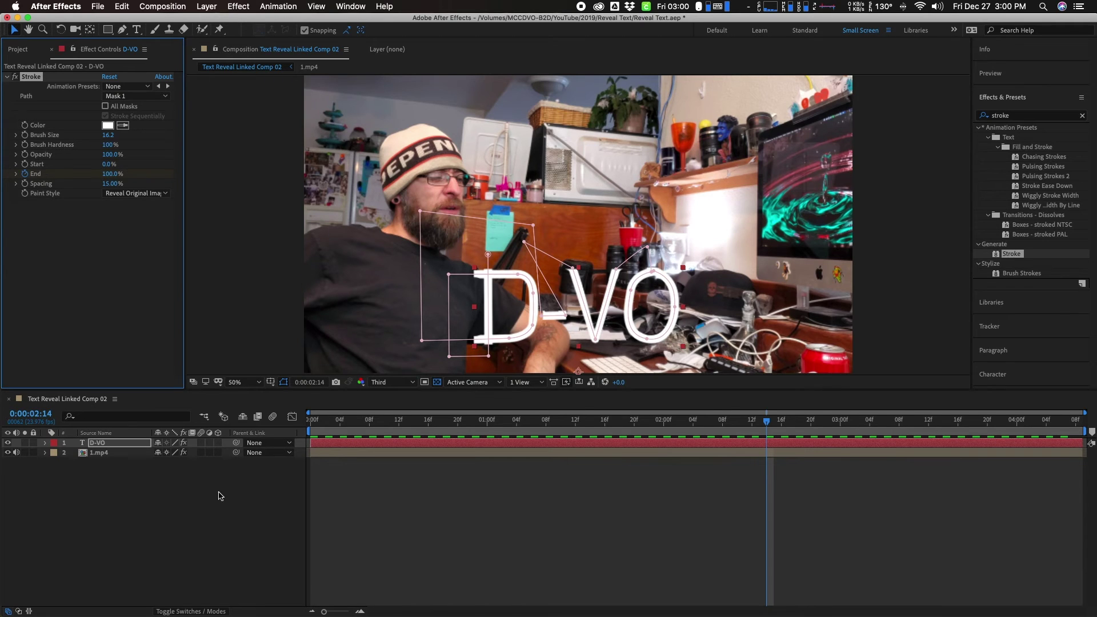
Expand the D-VO layer, show the Character panel, and select all the title's letters
{"action": "left_click", "coordinate": [45, 442]}
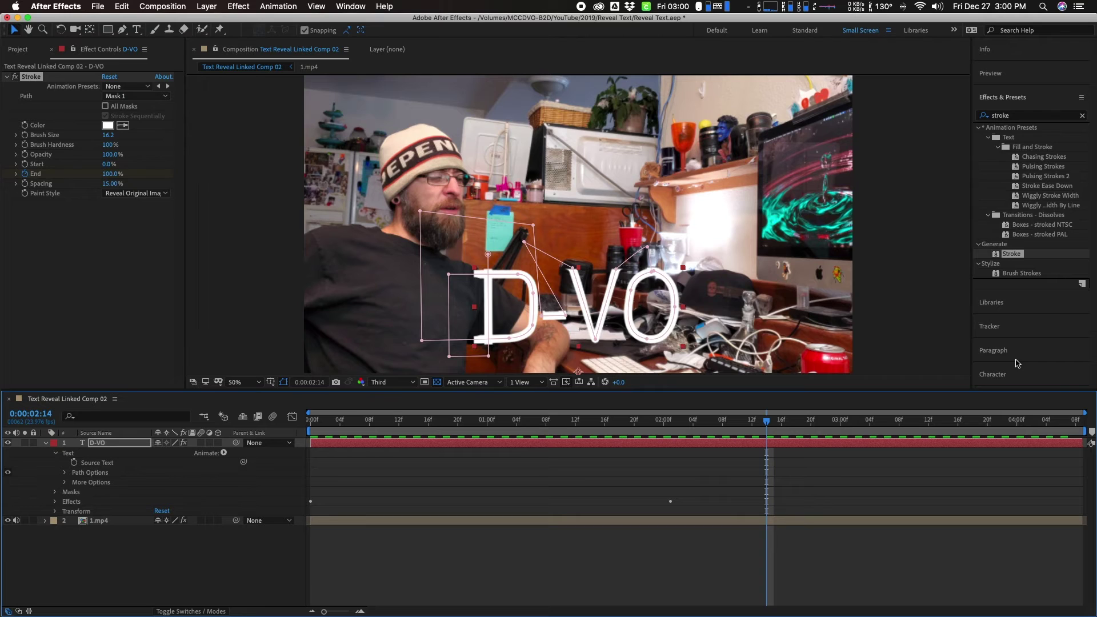
{"action": "left_click", "coordinate": [1023, 374]}
{"action": "left_click", "coordinate": [610, 311]}
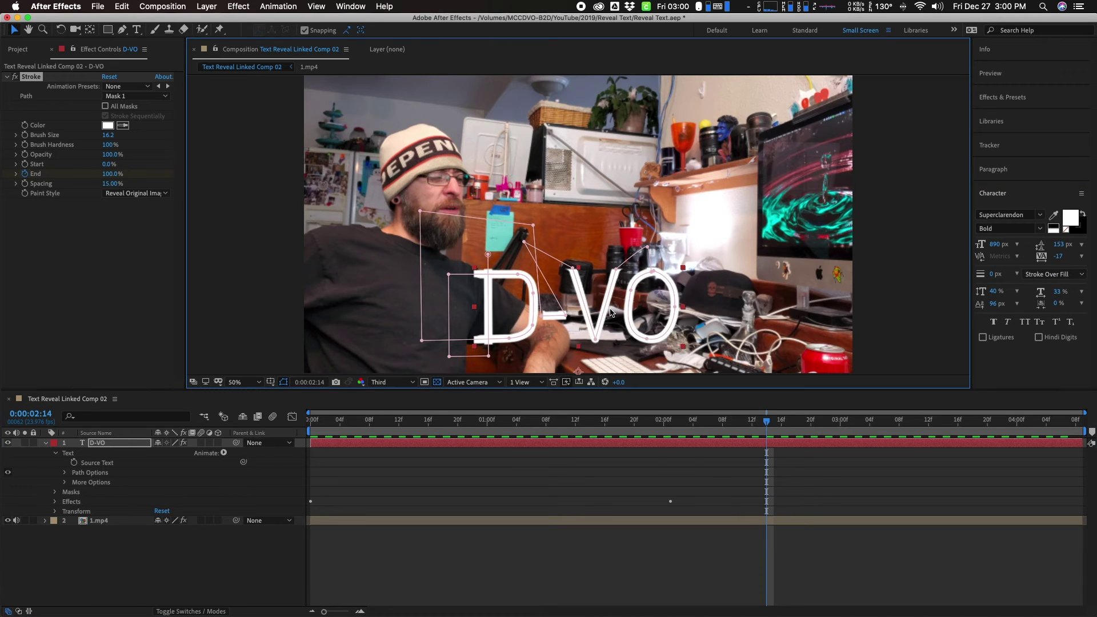
{"action": "double_click", "coordinate": [609, 312]}
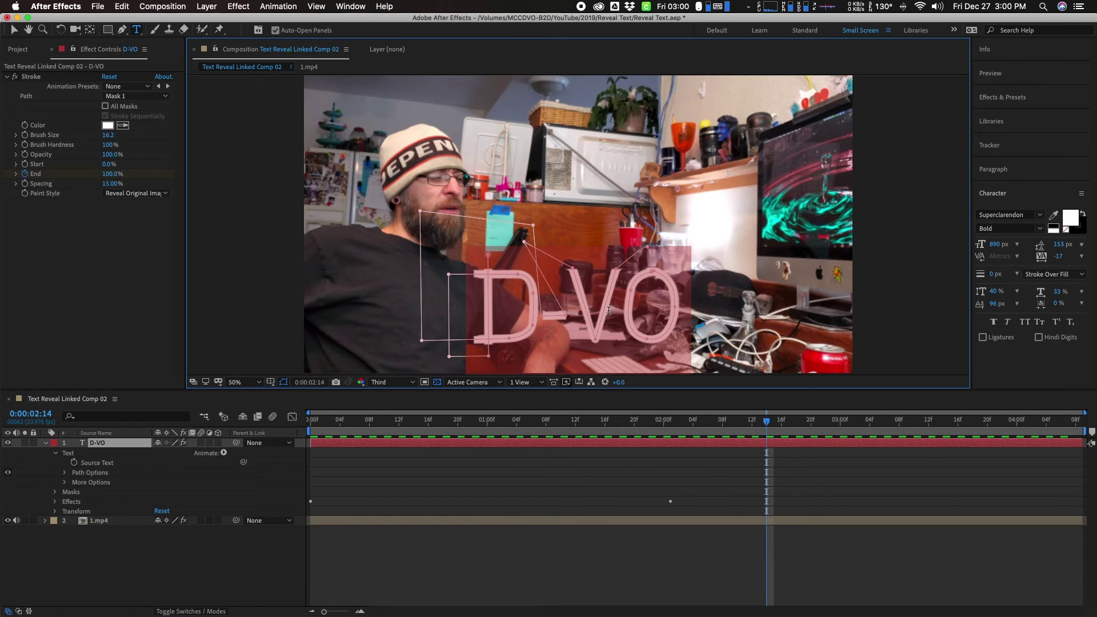
Set the title's font family to Tahoma and start changing the Stroke paint style
{"action": "left_click", "coordinate": [1041, 215]}
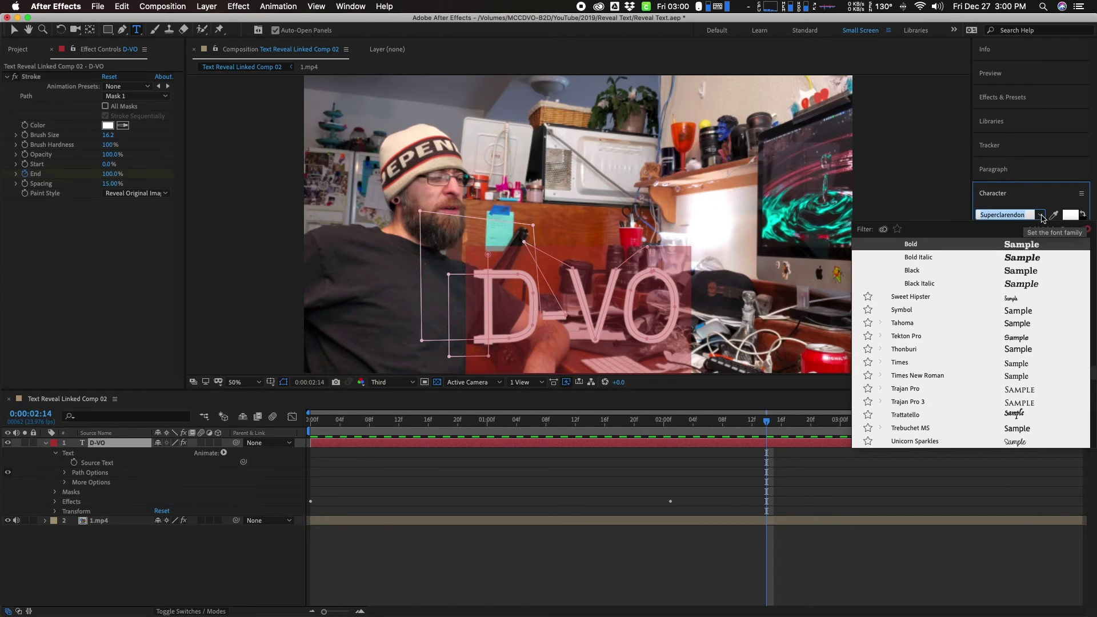
{"action": "type", "text": "Sweet Hipster"}
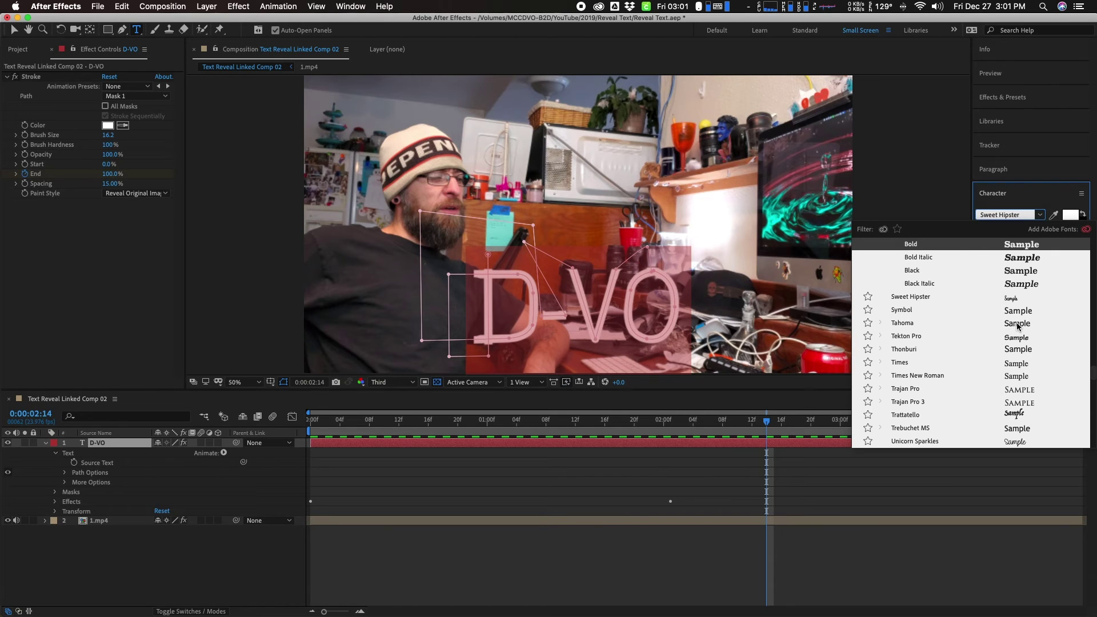
{"action": "left_click", "coordinate": [898, 323]}
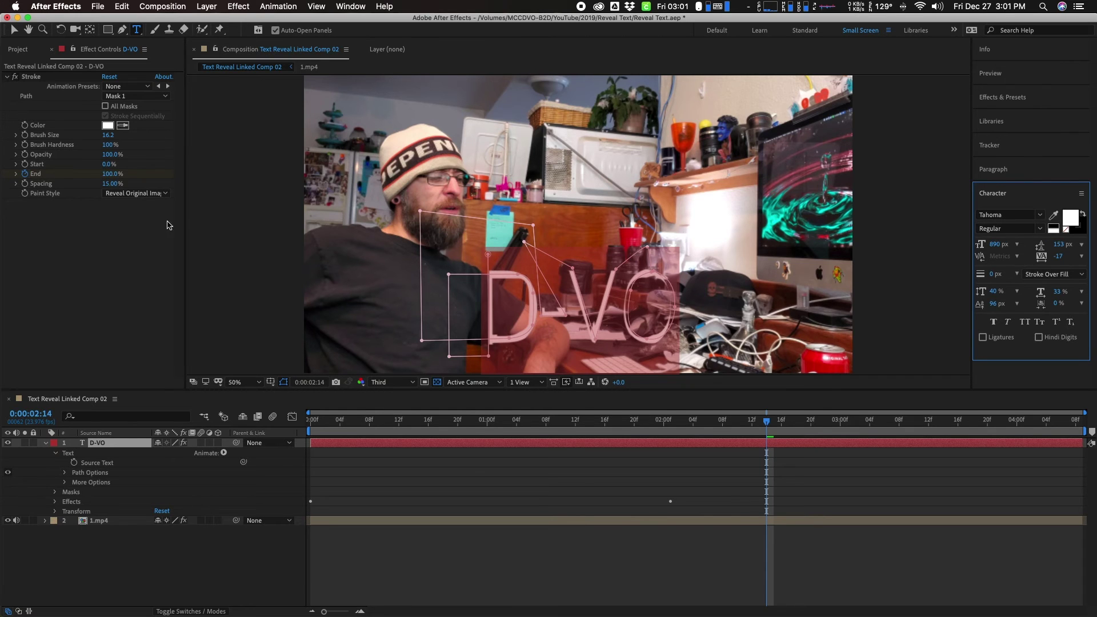
{"action": "left_click", "coordinate": [143, 193]}
Set the Stroke to paint On Original Image at 26% opacity, then zoom in on the title
{"action": "left_click", "coordinate": [148, 205]}
{"action": "left_click_drag", "start_coordinate": [109, 154], "coordinate": [60, 155]}
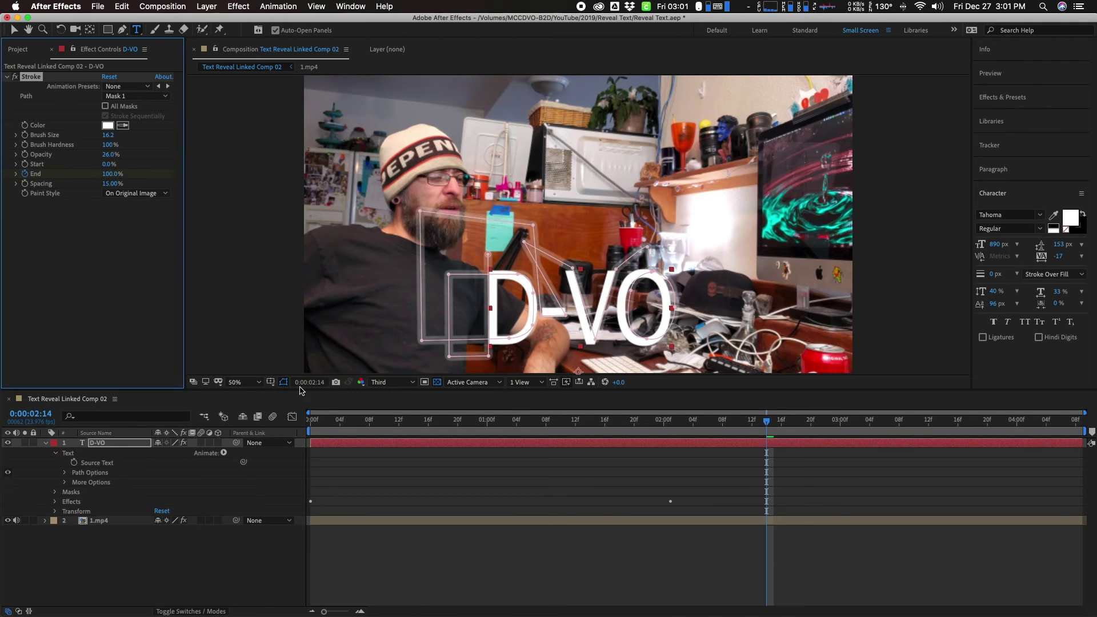
{"action": "scroll", "coordinate": [626, 303], "scroll_direction": "up", "scroll_amount": 4}
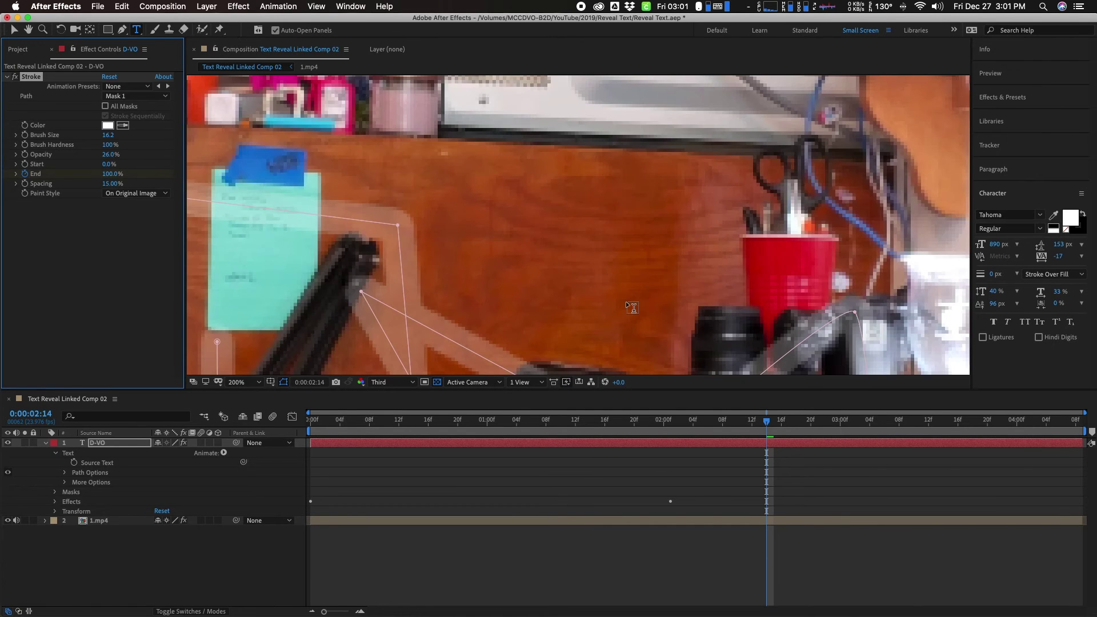
{"action": "key", "text": "h"}
{"action": "scroll", "coordinate": [619, 343], "scroll_direction": "down", "scroll_amount": 5}
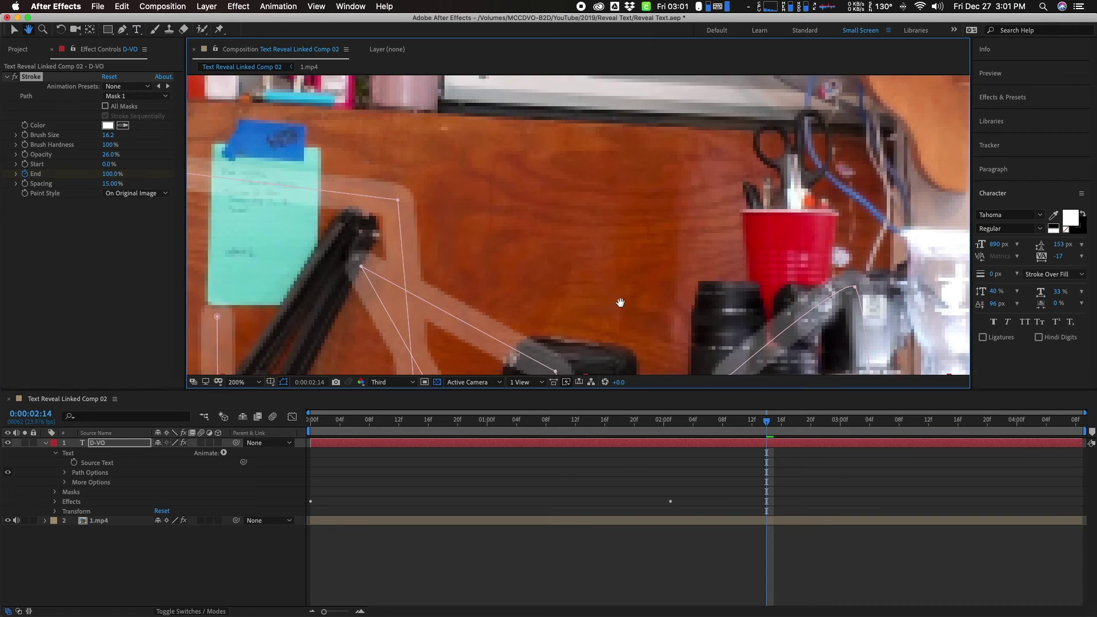
{"action": "scroll", "coordinate": [586, 327], "scroll_direction": "down", "scroll_amount": 4}
{"action": "scroll", "coordinate": [611, 286], "scroll_direction": "left", "scroll_amount": 5}
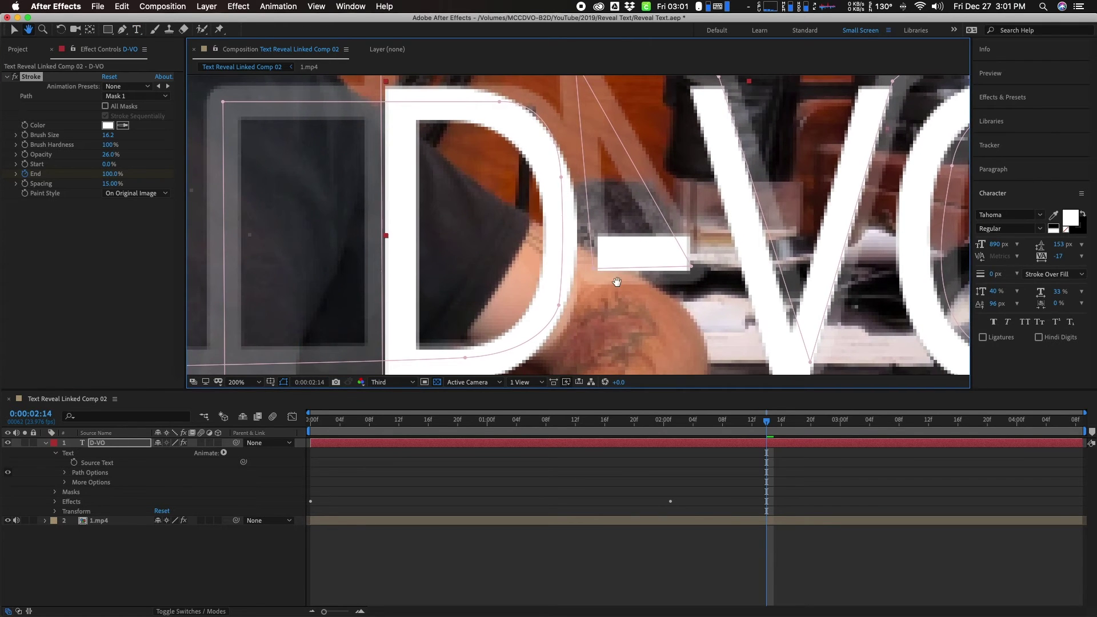
{"action": "scroll", "coordinate": [566, 283], "scroll_direction": "down", "scroll_amount": 2}
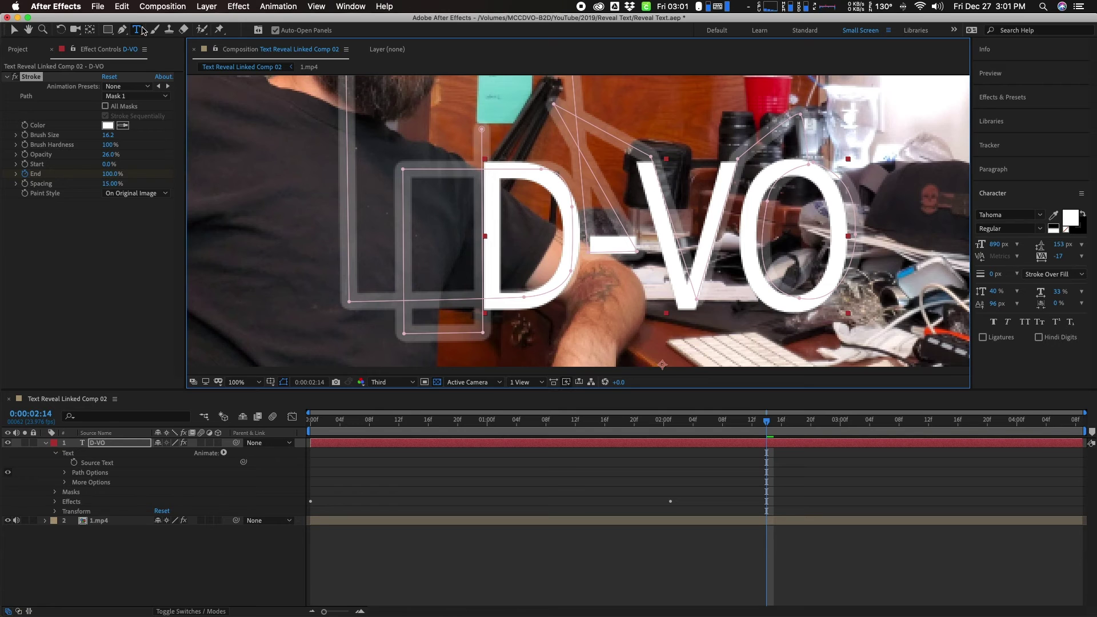
Move Mask 1's points and curve to follow the outline of the D
{"action": "key", "text": "g"}
{"action": "left_click_drag", "start_coordinate": [482, 129], "coordinate": [492, 137]}
{"action": "left_click_drag", "start_coordinate": [482, 334], "coordinate": [490, 330]}
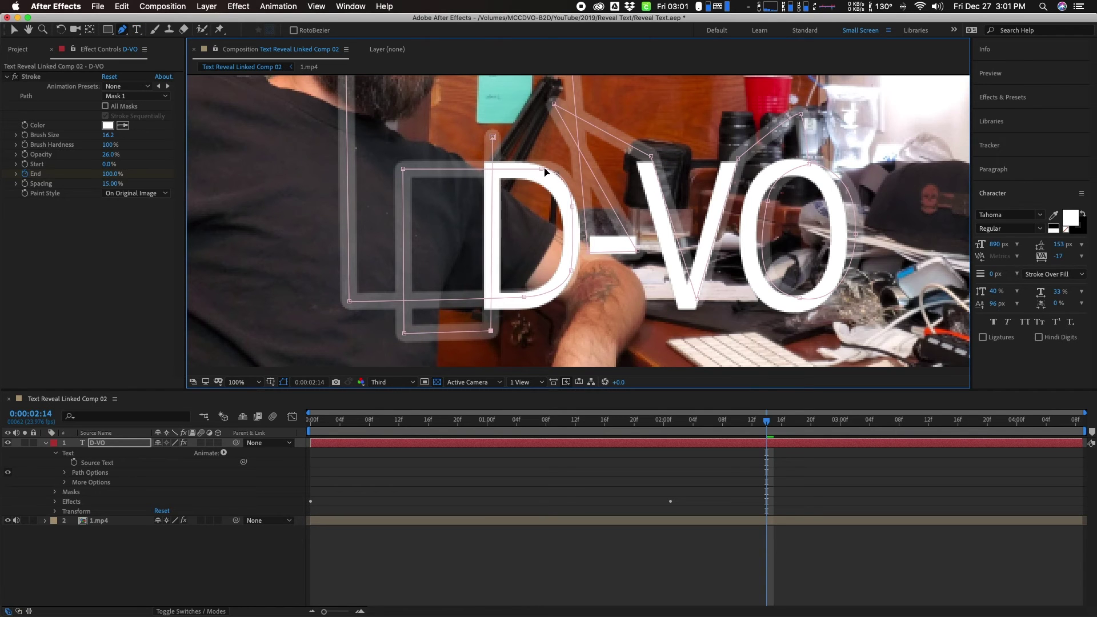
{"action": "left_click_drag", "start_coordinate": [572, 206], "coordinate": [571, 211]}
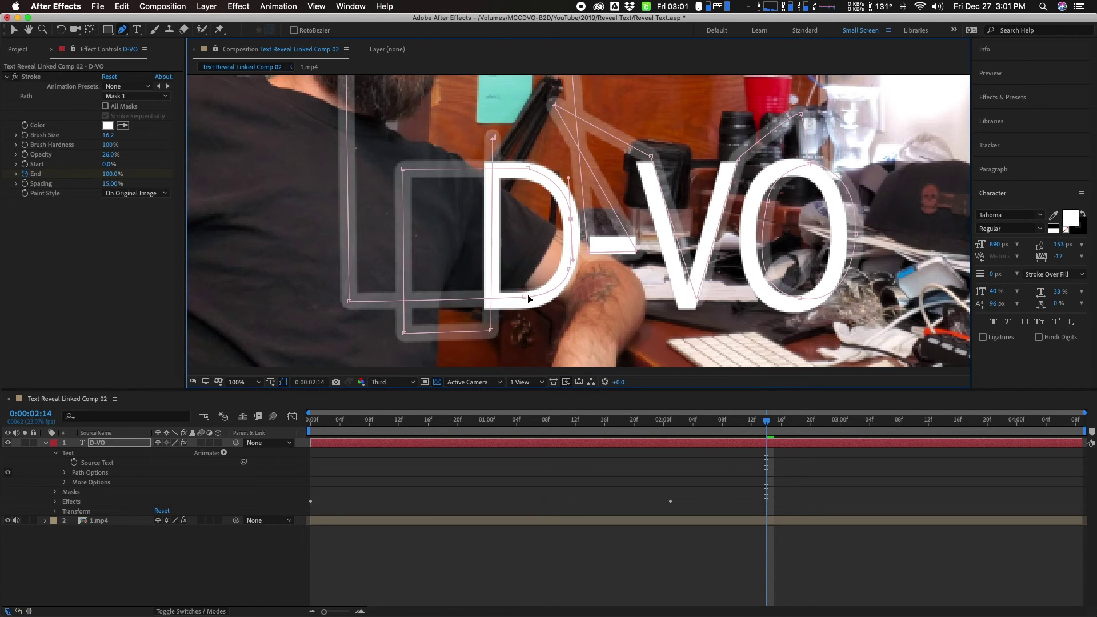
{"action": "left_click_drag", "start_coordinate": [523, 296], "coordinate": [515, 300]}
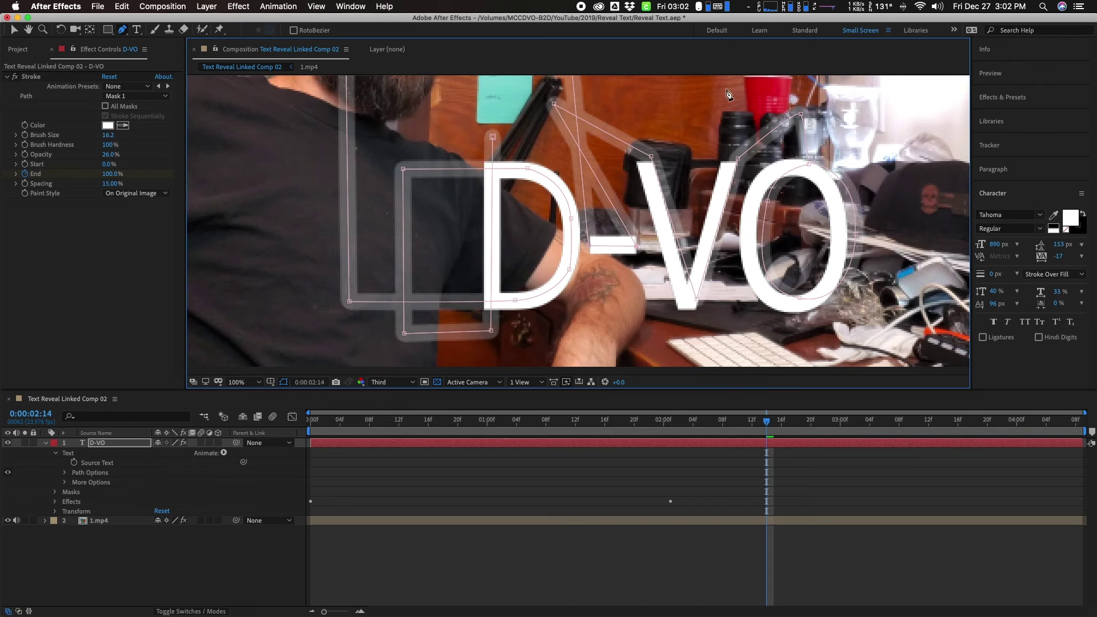
Adjust the mask points along the V and around the O to trace them
{"action": "left_click_drag", "start_coordinate": [651, 156], "coordinate": [643, 156]}
{"action": "left_click_drag", "start_coordinate": [696, 298], "coordinate": [687, 303]}
{"action": "left_click_drag", "start_coordinate": [738, 158], "coordinate": [732, 155]}
{"action": "left_click_drag", "start_coordinate": [808, 164], "coordinate": [800, 164]}
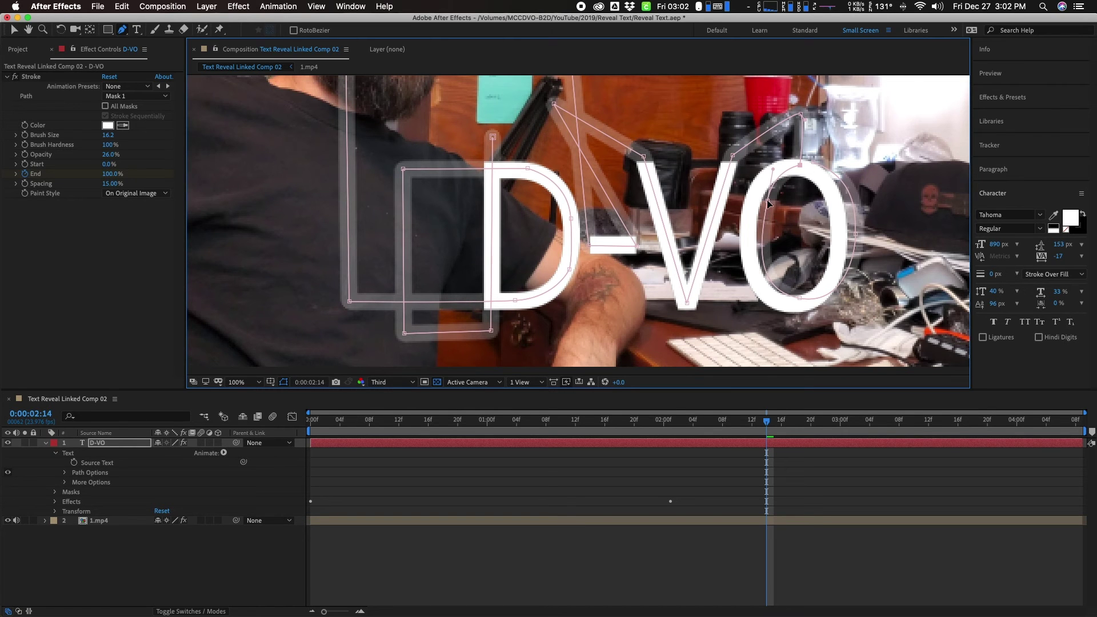
{"action": "left_click_drag", "start_coordinate": [768, 200], "coordinate": [754, 200]}
{"action": "left_click_drag", "start_coordinate": [800, 298], "coordinate": [789, 306]}
{"action": "left_click_drag", "start_coordinate": [856, 234], "coordinate": [841, 236]}
{"action": "left_click", "coordinate": [801, 164], "text": "alt"}
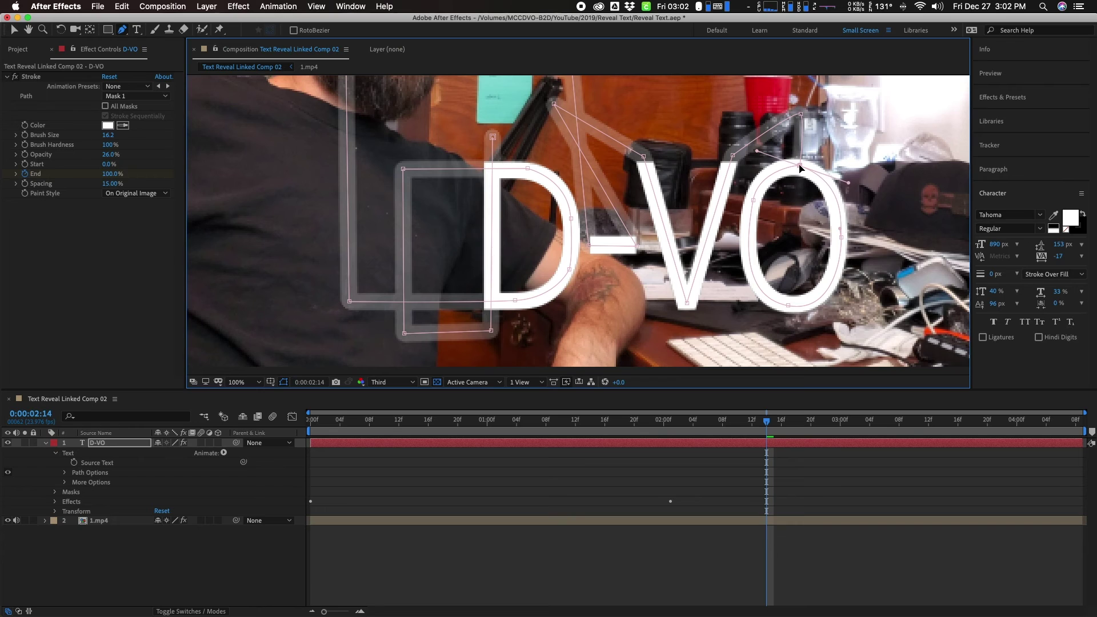
{"action": "left_click", "coordinate": [249, 382]}
Fit the frame in the viewer and set the Stroke to Reveal Original Image at 100% opacity
{"action": "left_click", "coordinate": [248, 393]}
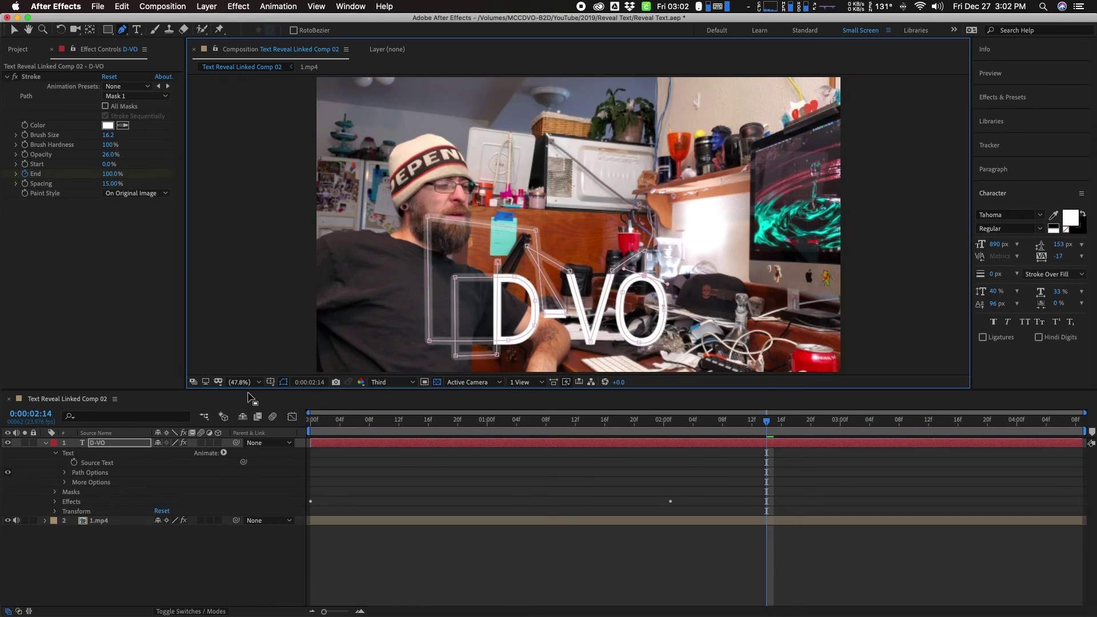
{"action": "left_click", "coordinate": [134, 193]}
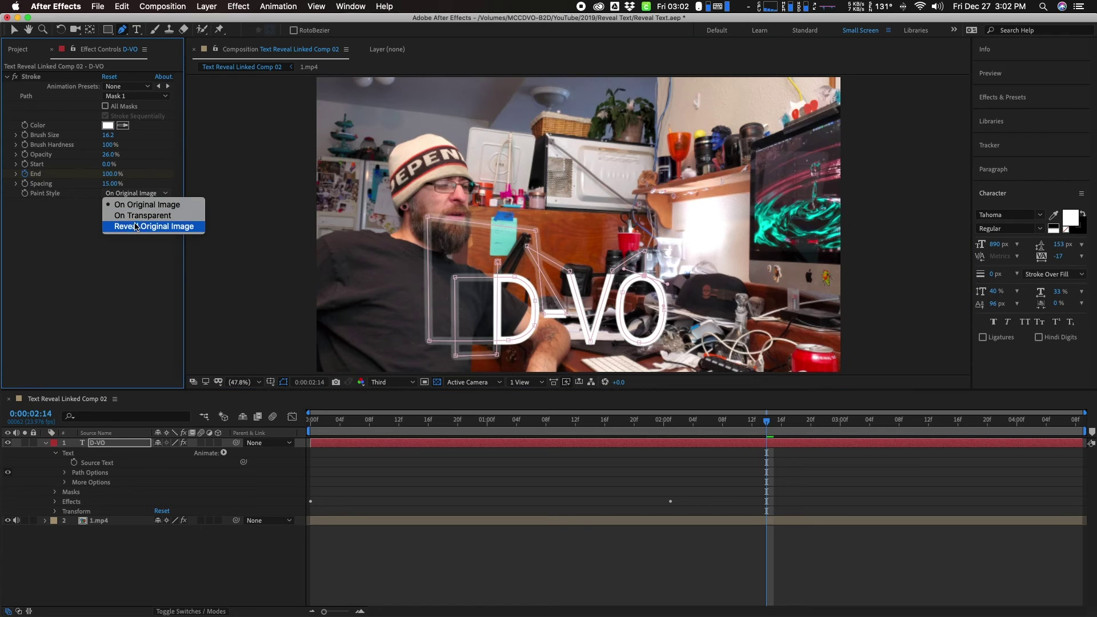
{"action": "left_click", "coordinate": [136, 226]}
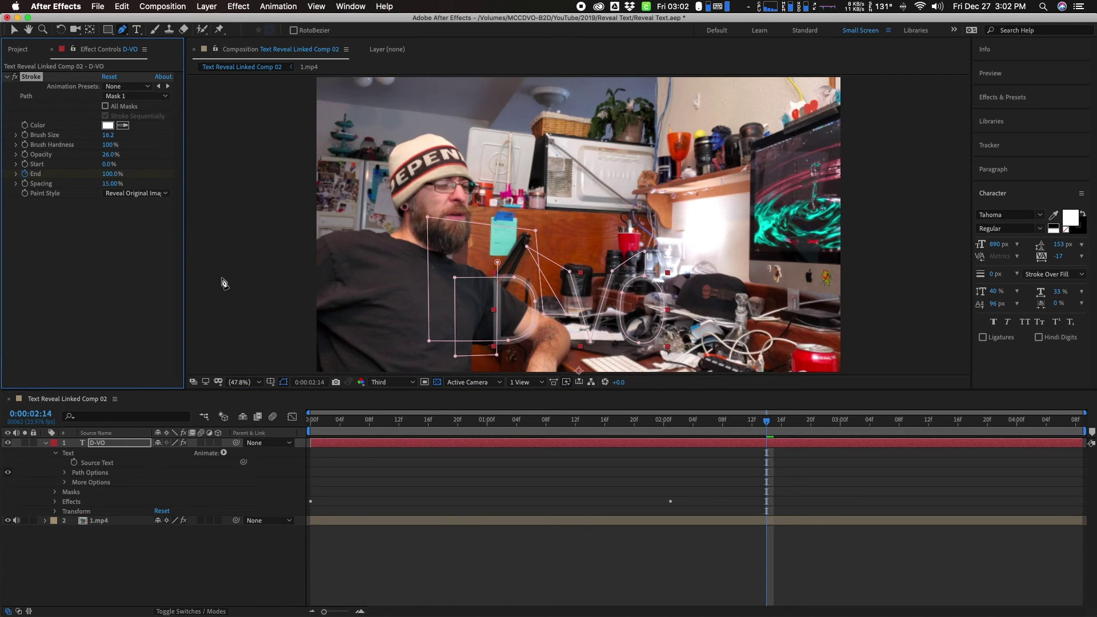
{"action": "left_click_drag", "start_coordinate": [110, 154], "coordinate": [239, 158]}
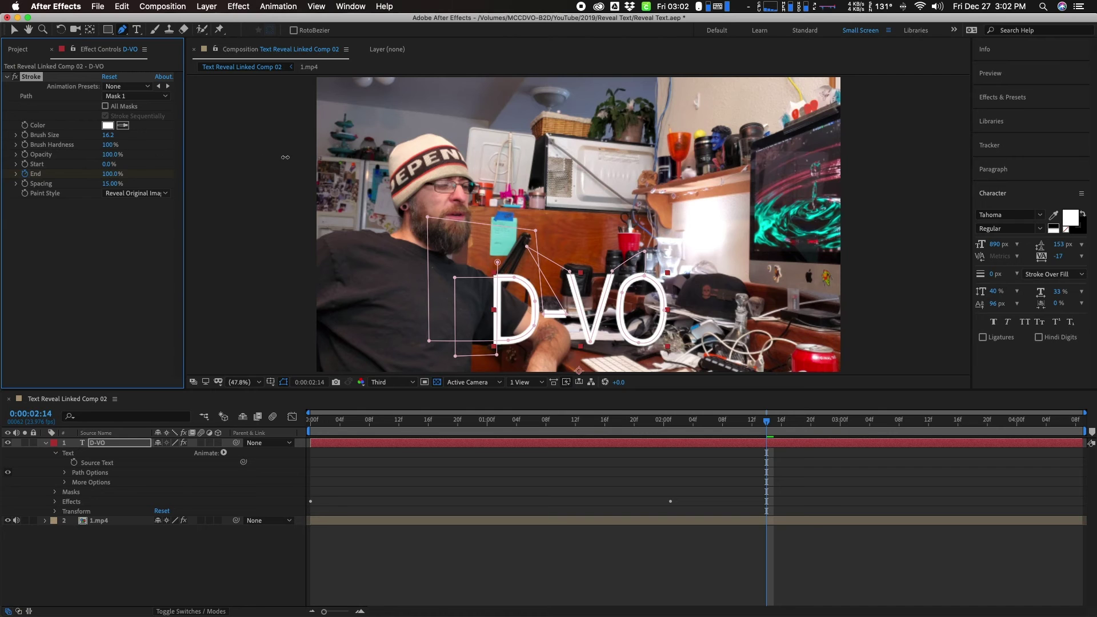
Preview the write-on from the start and park the time at 0:00:03:11
{"action": "left_click_drag", "start_coordinate": [516, 423], "coordinate": [310, 421]}
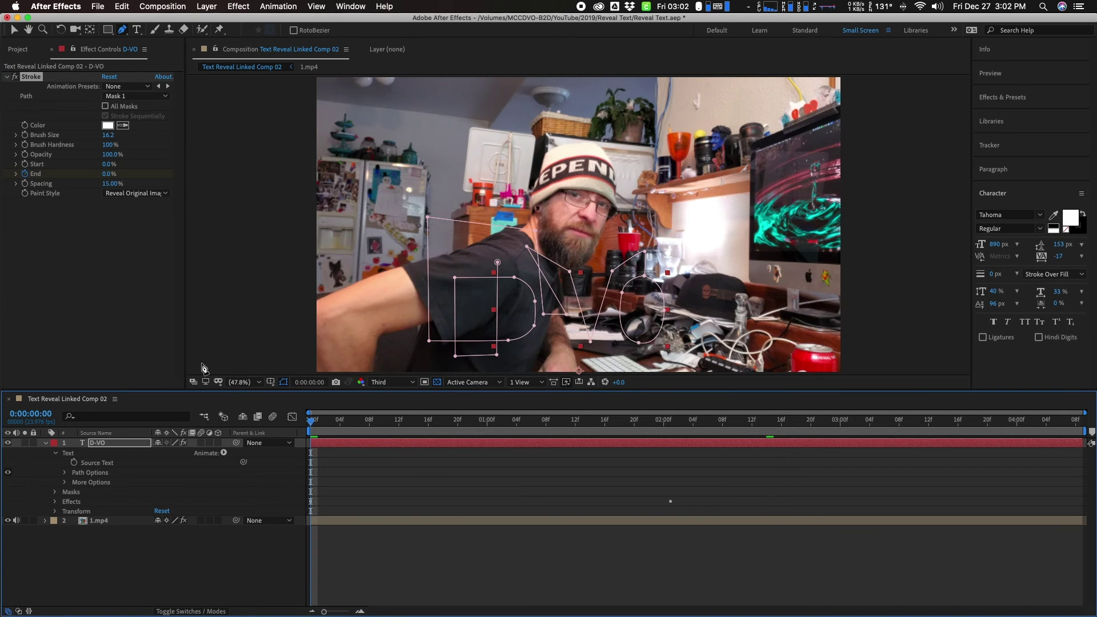
{"action": "key", "text": "space"}
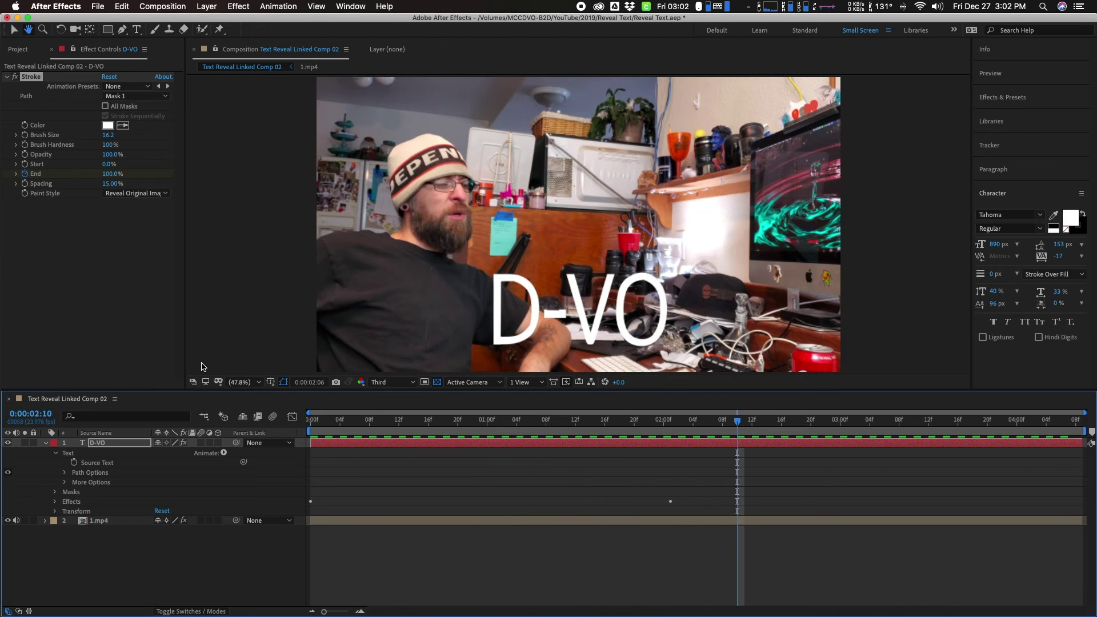
{"action": "key", "text": "space"}
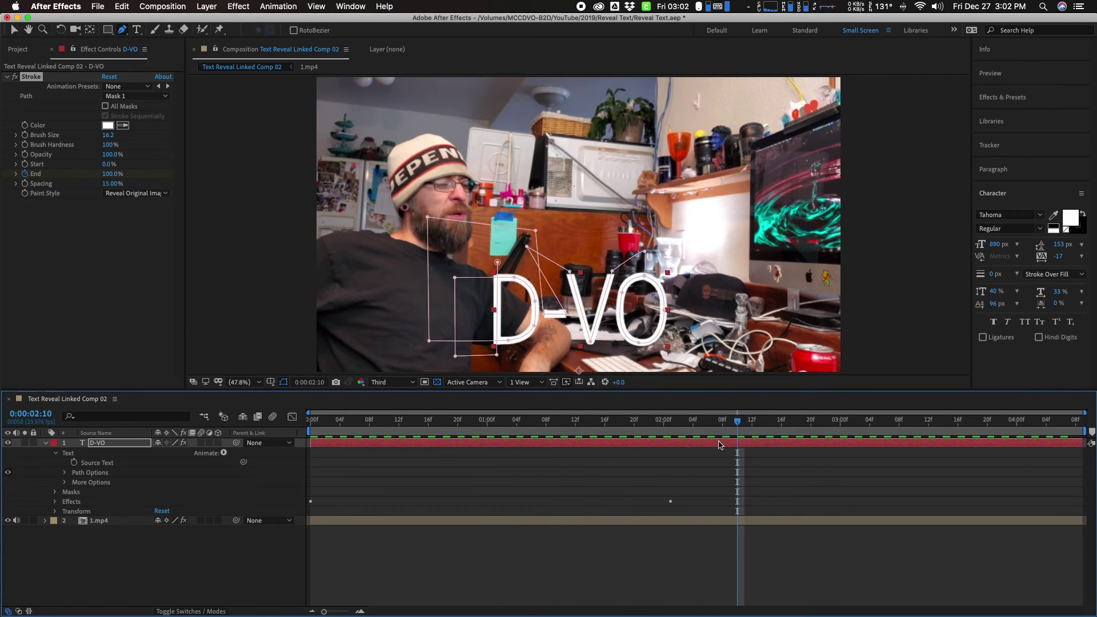
{"action": "left_click_drag", "start_coordinate": [740, 423], "coordinate": [928, 424]}
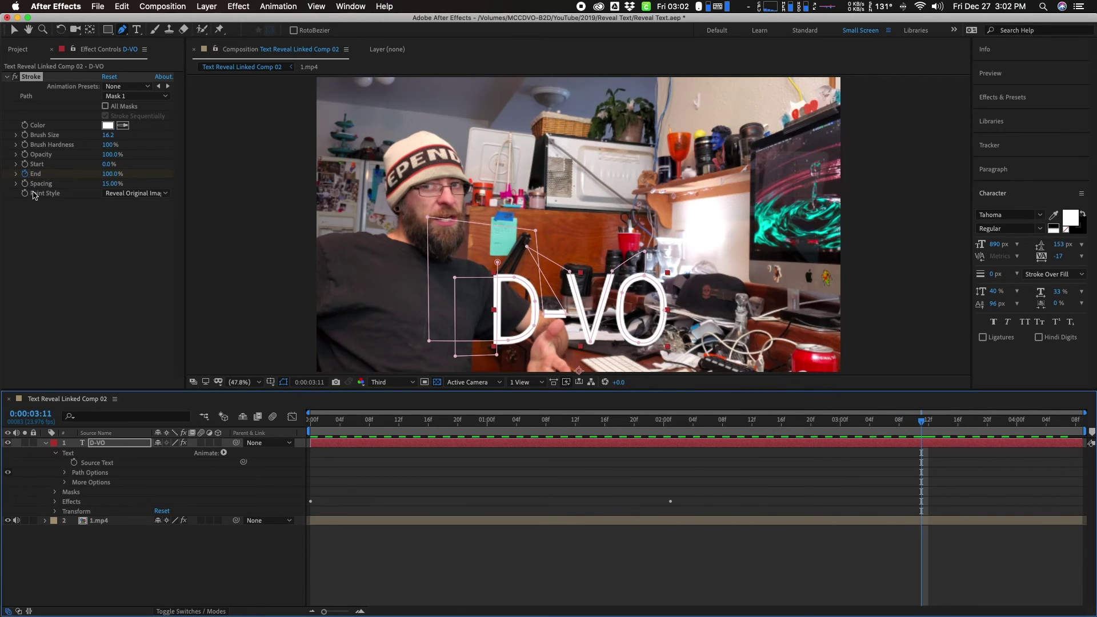
{"action": "left_click", "coordinate": [46, 444]}
Add a 100% Opacity keyframe on the D-VO layer at 0:00:03:11
{"action": "left_click", "coordinate": [108, 444]}
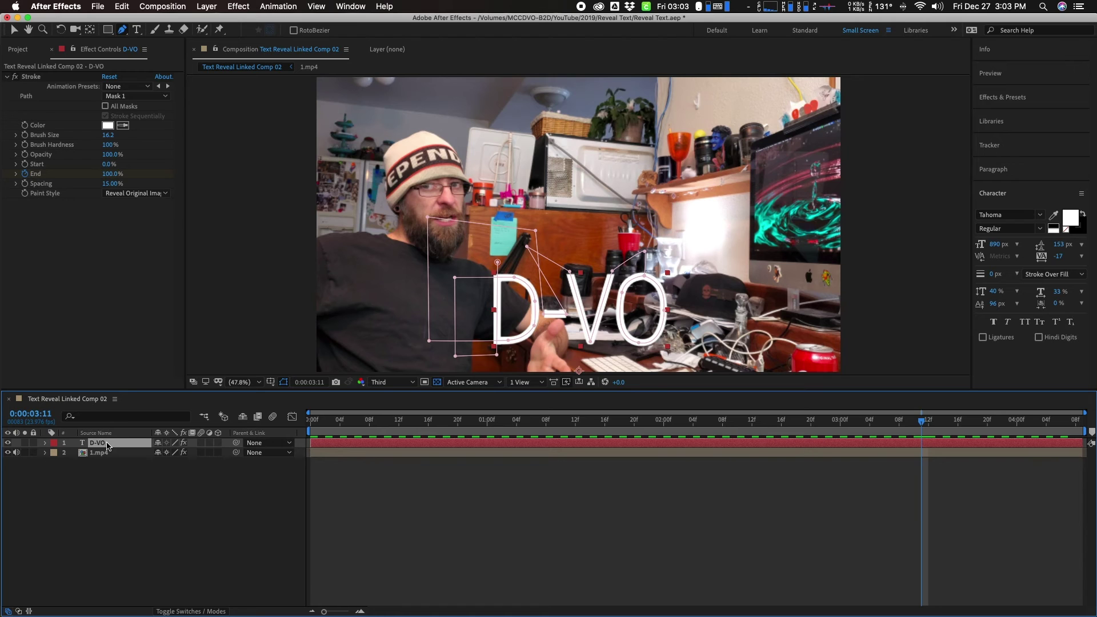
{"action": "key", "text": "t"}
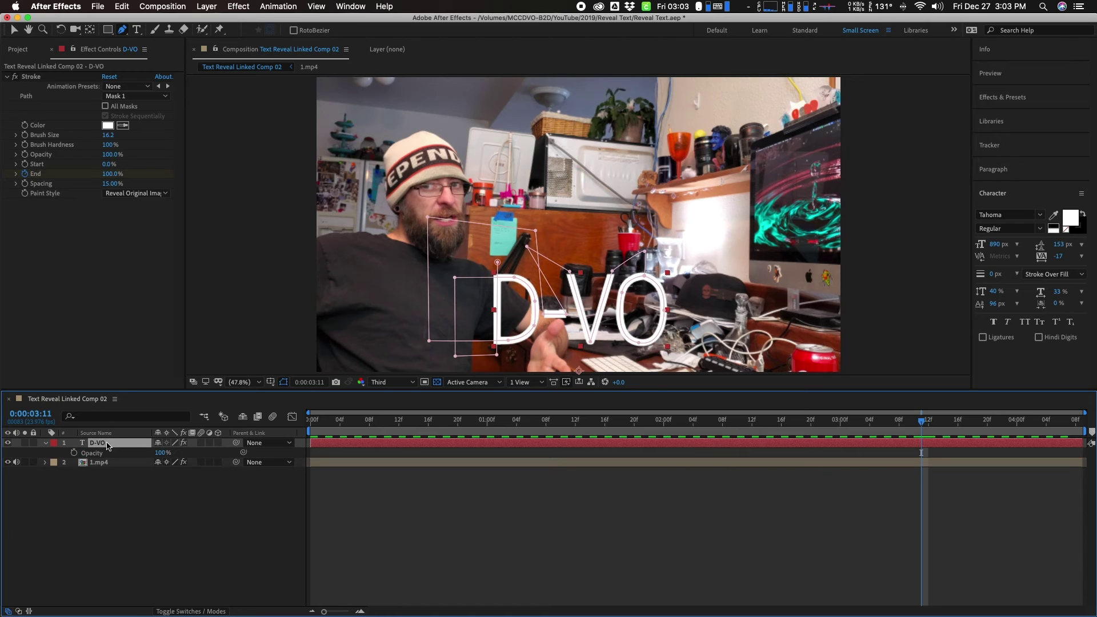
{"action": "left_click", "coordinate": [73, 453]}
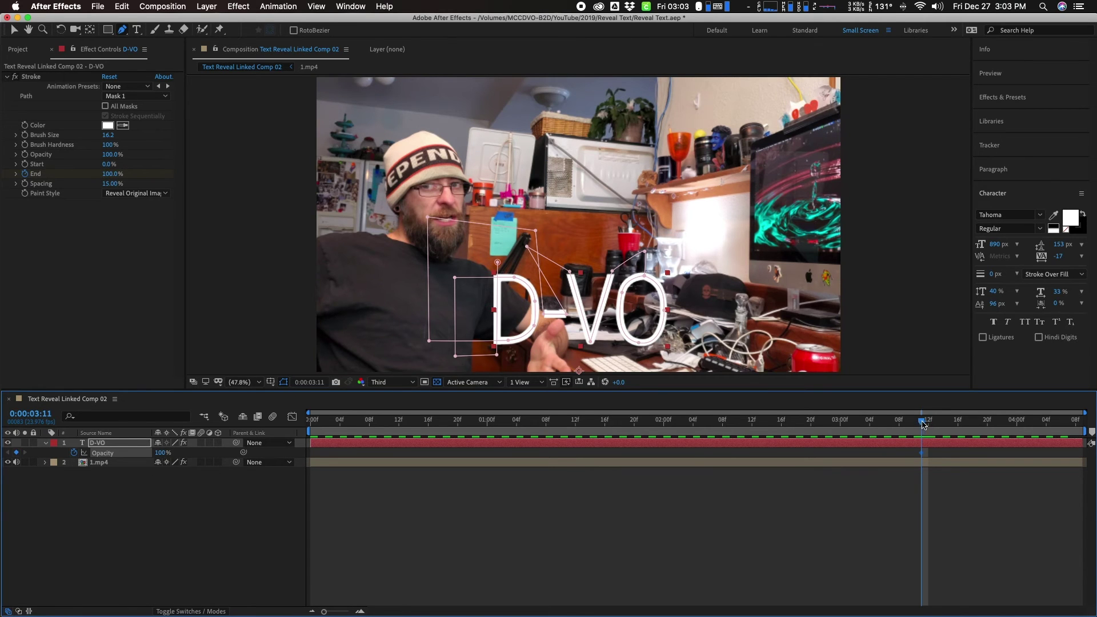
Key 0% opacity at the comp end (0:00:04:08), check the fade, then return to Premiere Pro
{"action": "left_click_drag", "start_coordinate": [924, 424], "coordinate": [1075, 423]}
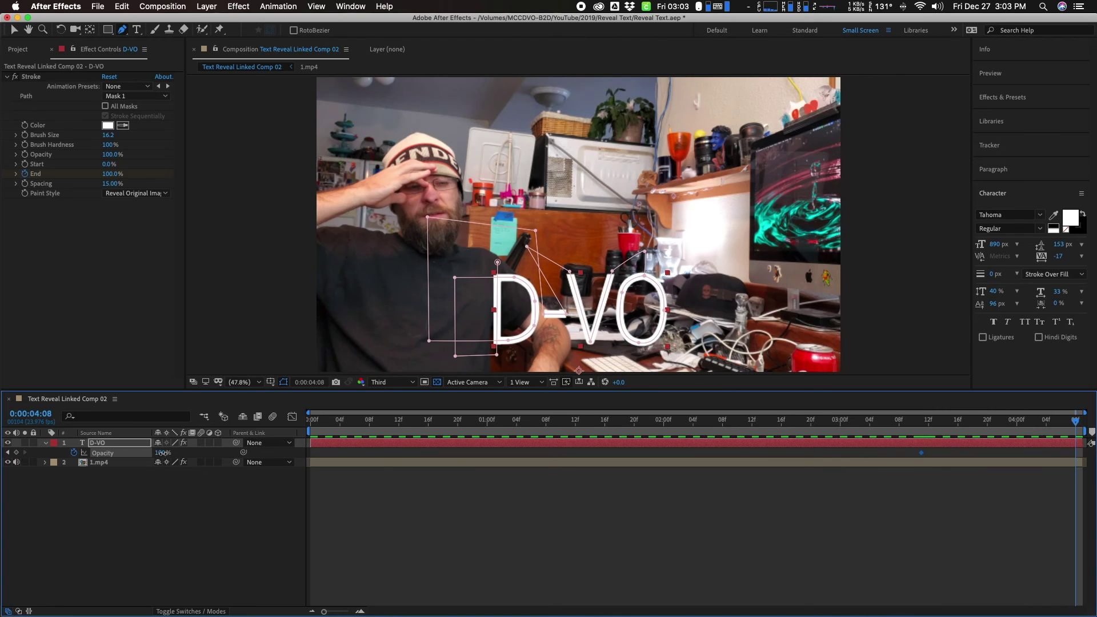
{"action": "left_click", "coordinate": [162, 453]}
{"action": "type", "text": "0"}
{"action": "key", "text": "Return"}
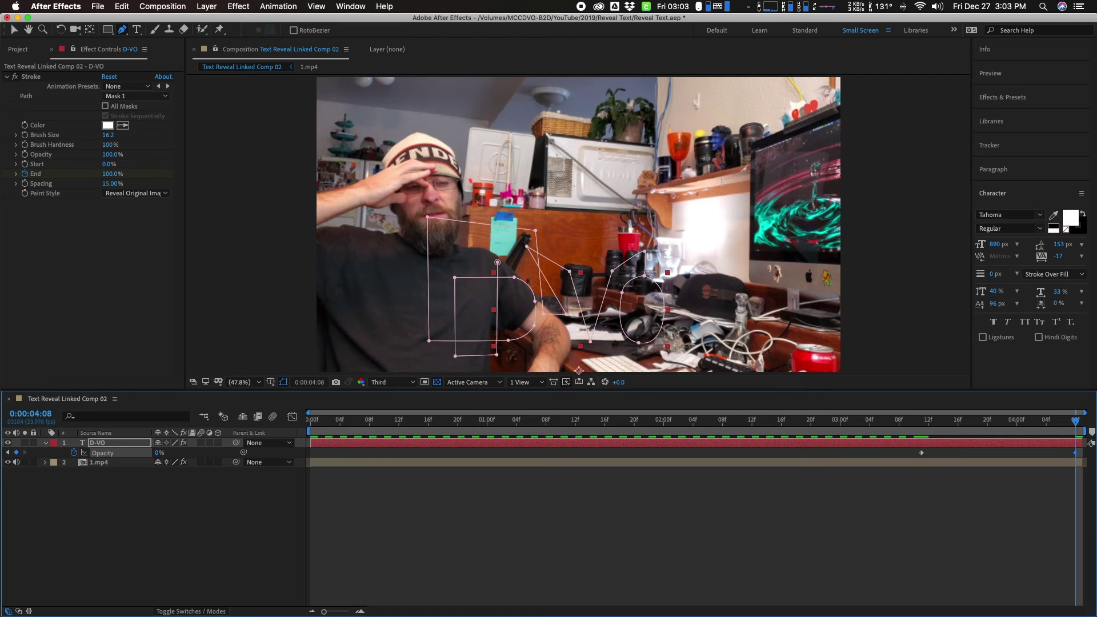
{"action": "left_click", "coordinate": [869, 420]}
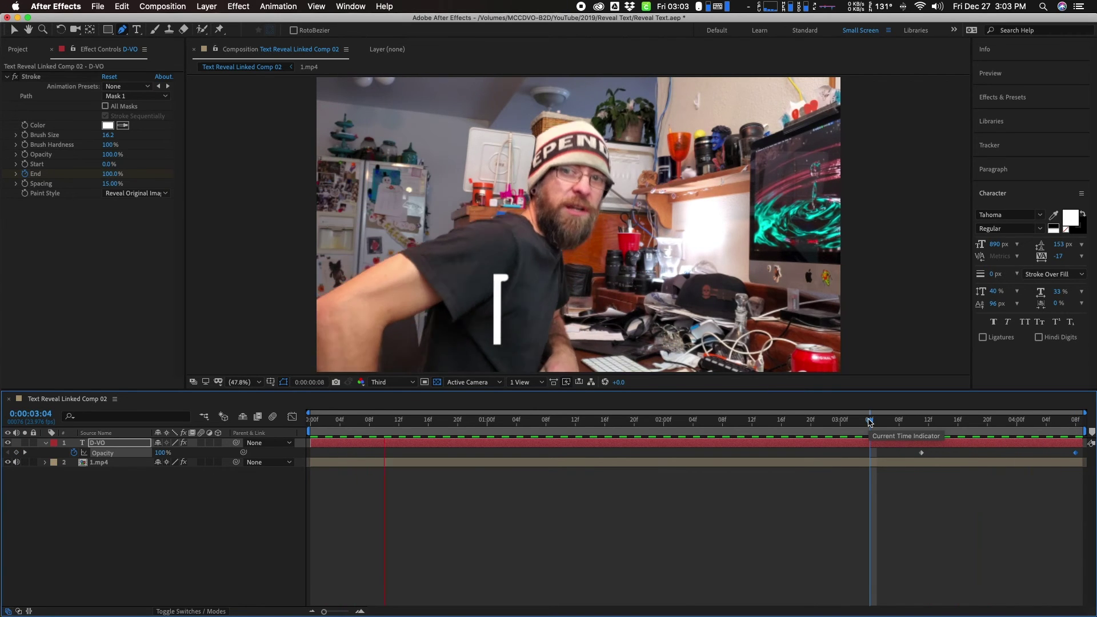
{"action": "key", "text": "space"}
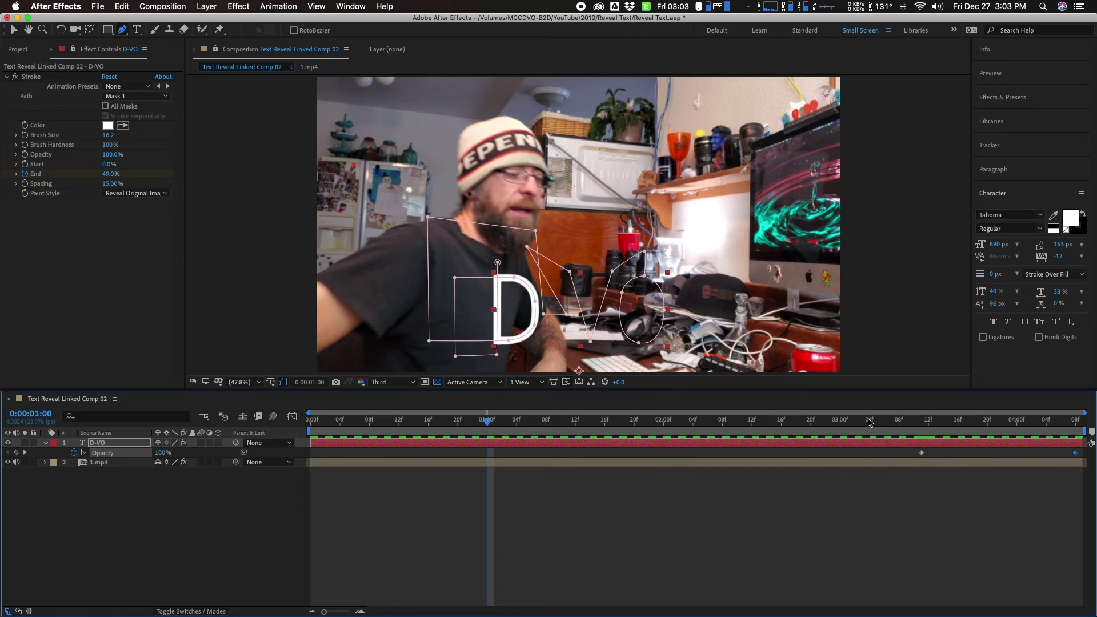
{"action": "key", "text": "super+Tab"}
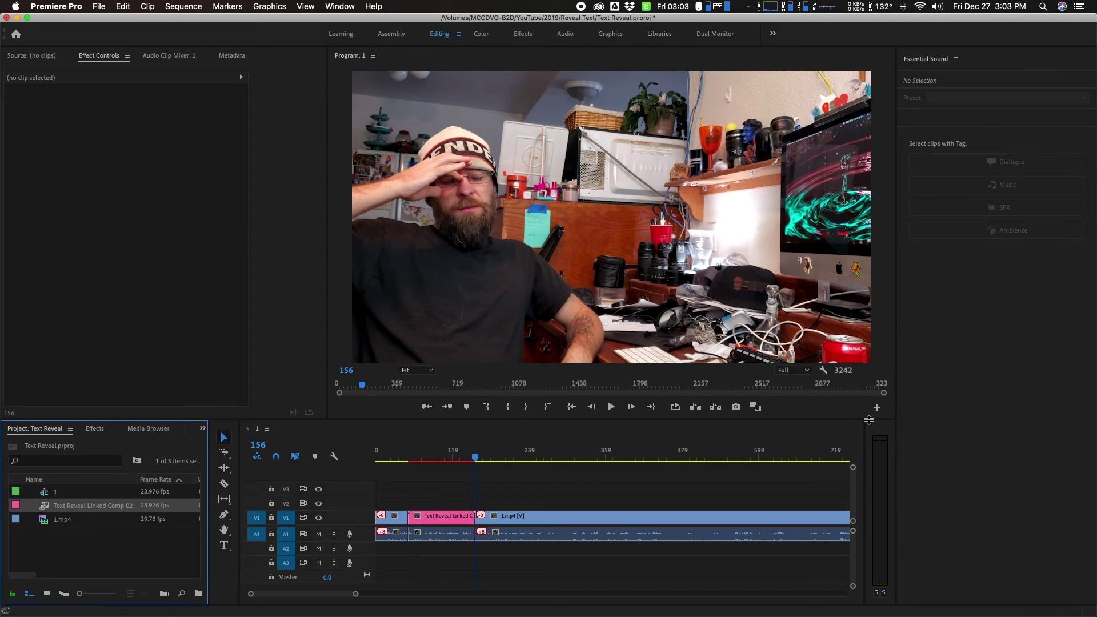
Render the linked Text Reveal comp clip with Sequence > Render Selection
{"action": "left_click", "coordinate": [441, 524]}
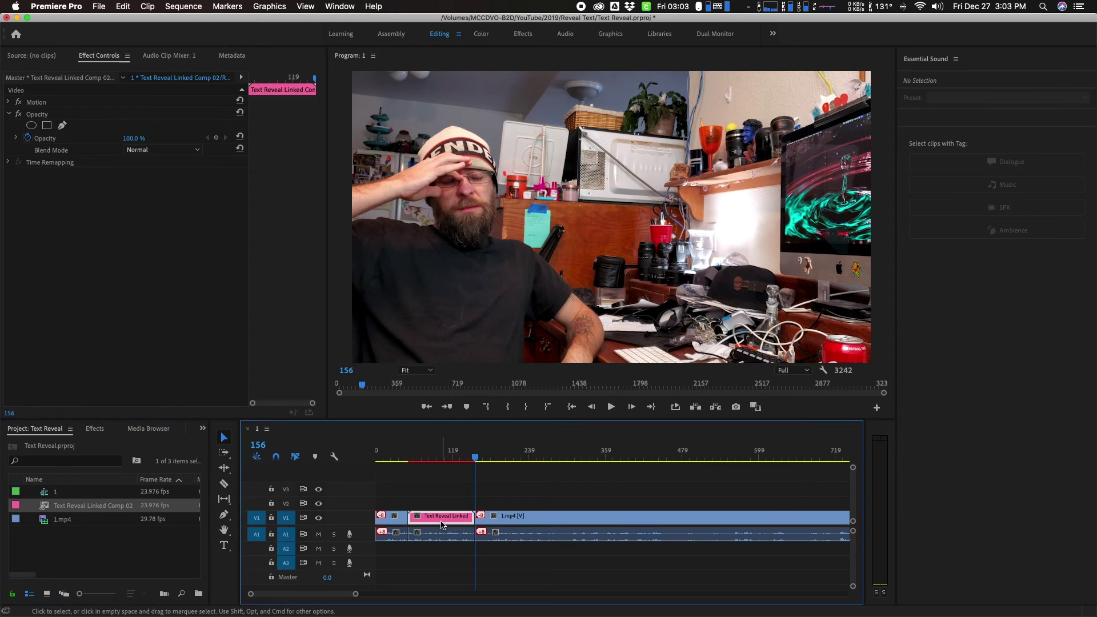
{"action": "left_click", "coordinate": [172, 7]}
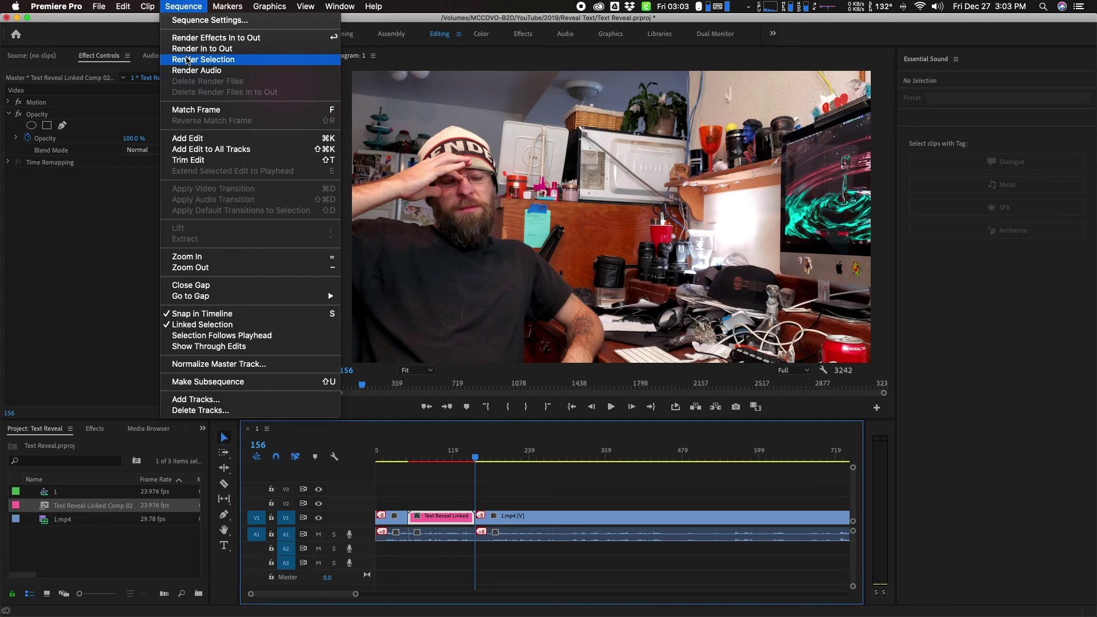
{"action": "left_click", "coordinate": [188, 60]}
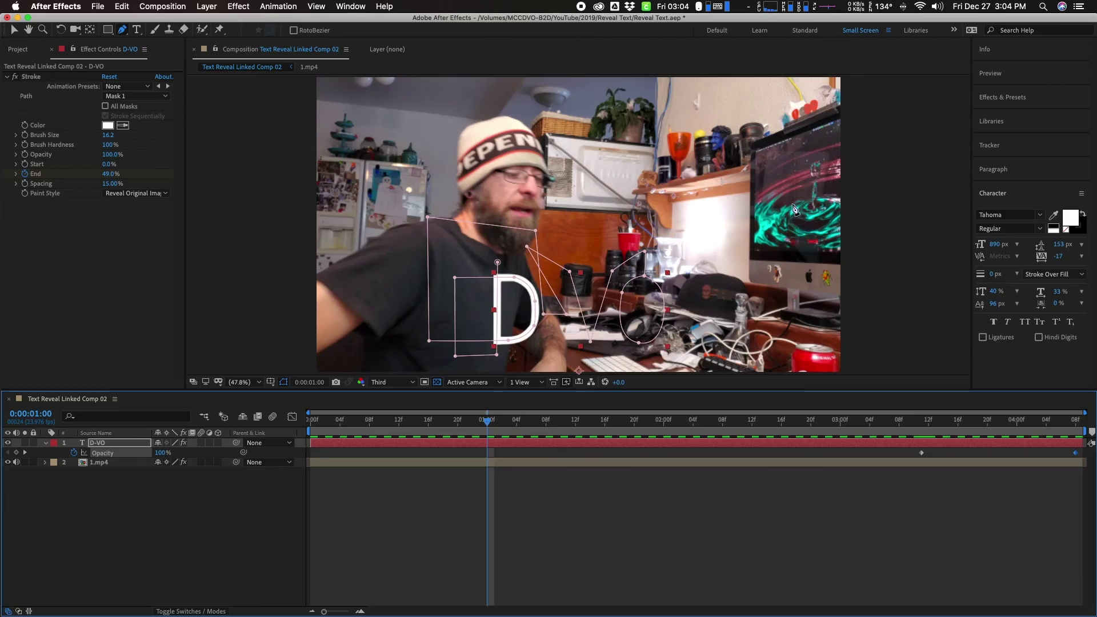
{"action": "key", "text": "super+Tab"}
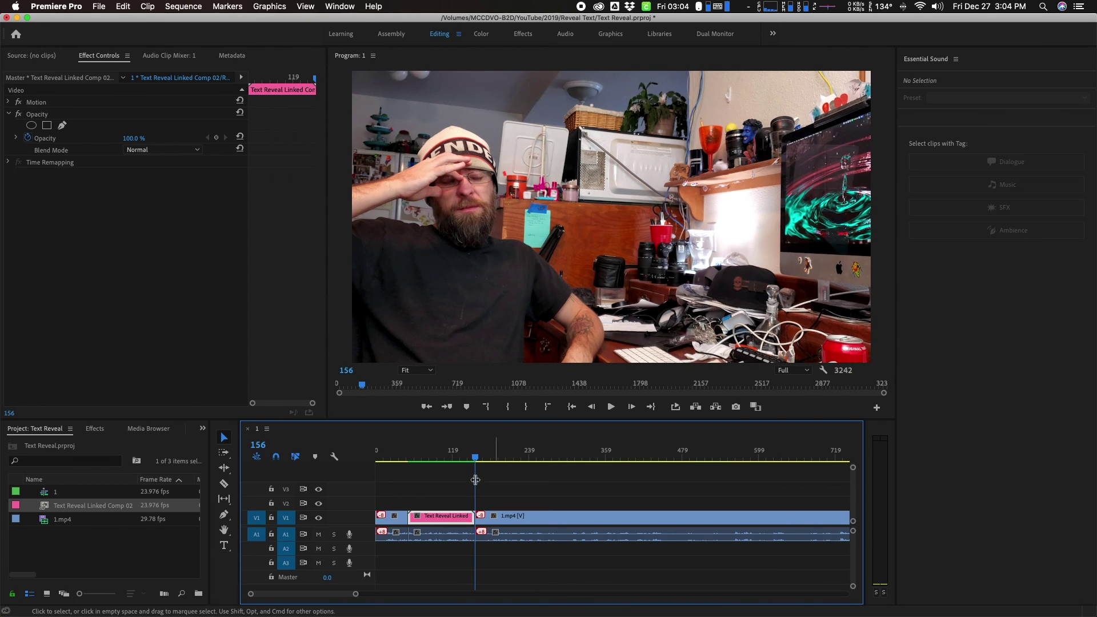